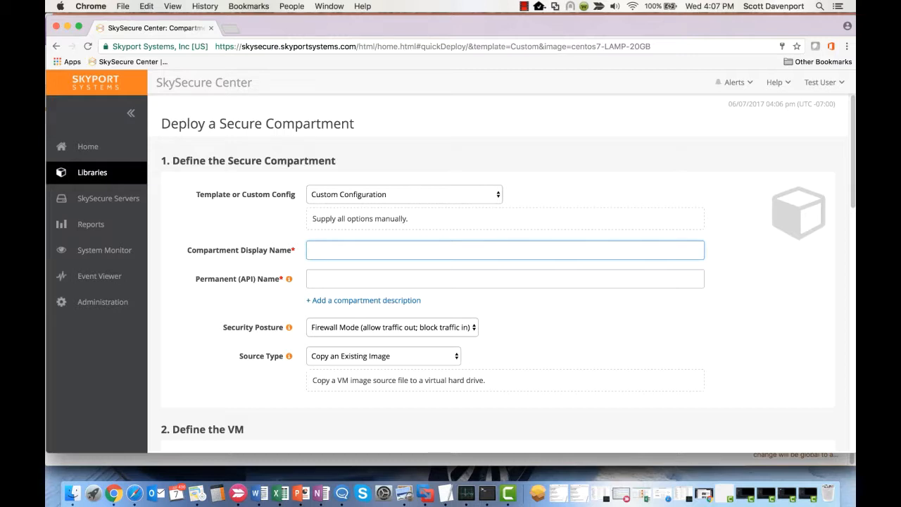
- Name the new compartment VSAW1 and set its security posture to Whitelist Mode (block all traffic)
text(VSAW1)
scroll(463, 248, down, 2)
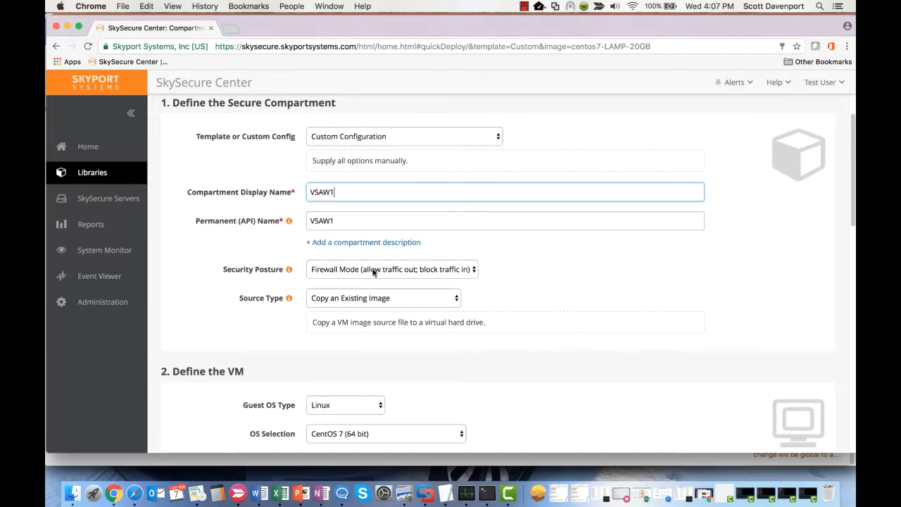
click(425, 275)
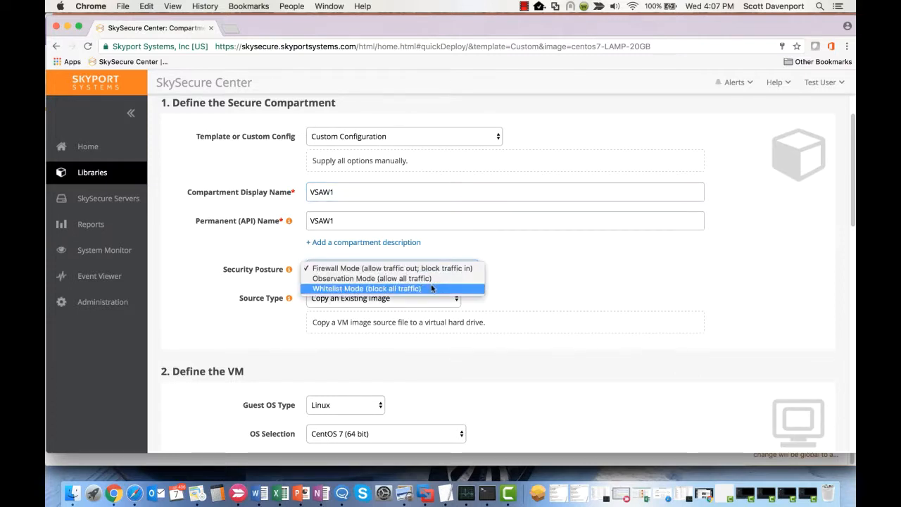
click(432, 288)
- Set the compartment's source type to Clean Install from an ISO Image (CD/DVD)
scroll(557, 255, down, 2)
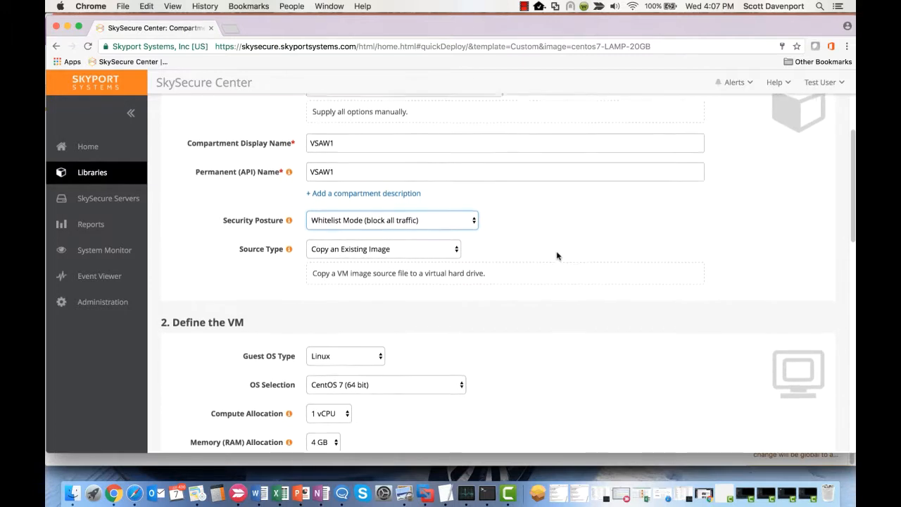
click(422, 247)
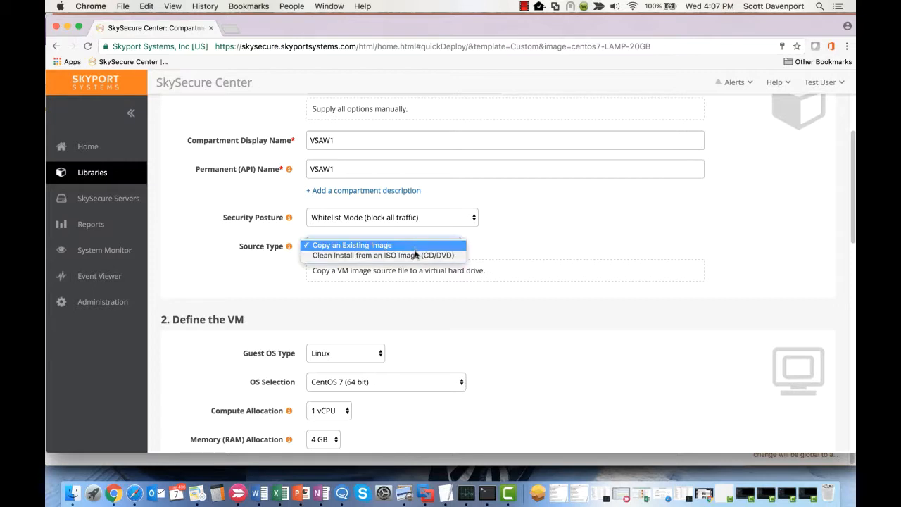
click(416, 255)
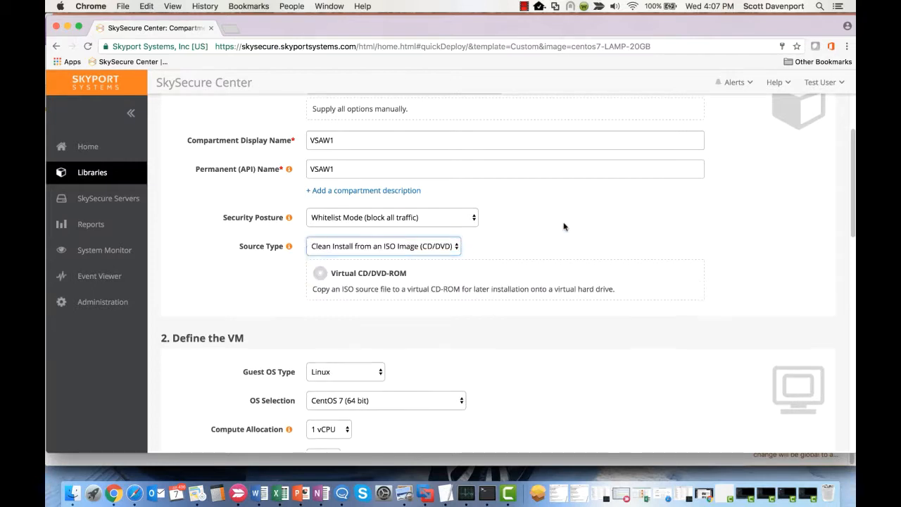
- Set the VM's guest OS type to Microsoft Windows and its OS selection to Windows 10 Enterprise
scroll(563, 225, down, 5)
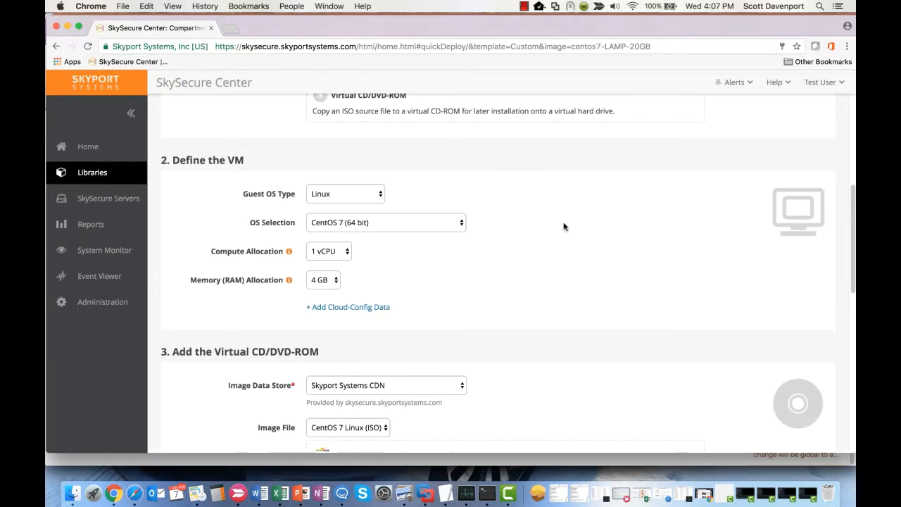
click(346, 198)
click(365, 204)
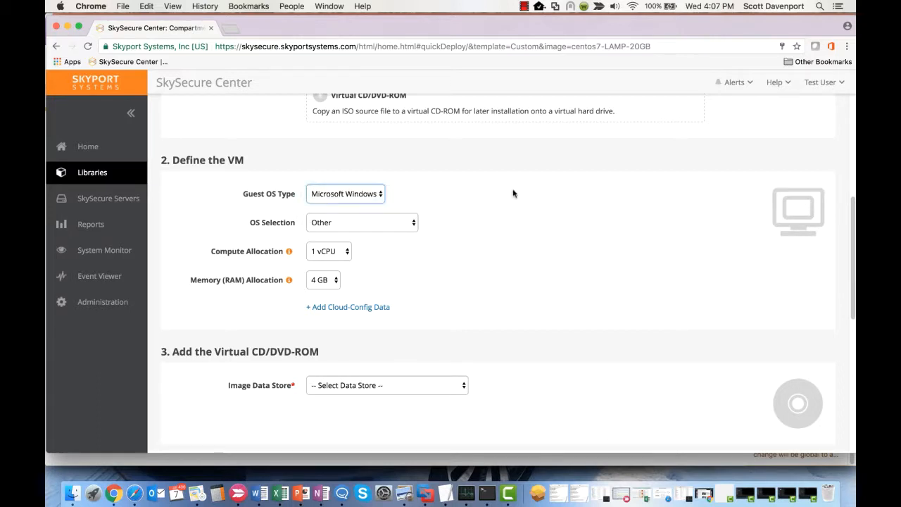
click(381, 225)
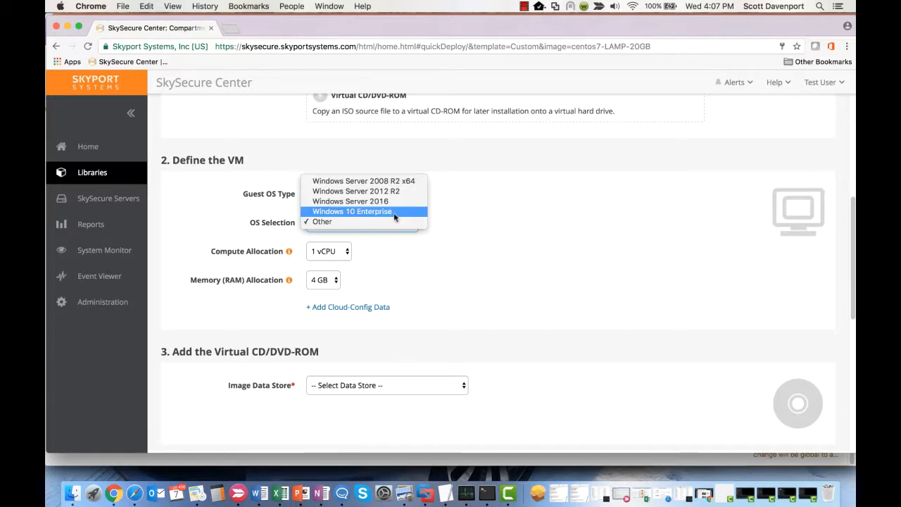
click(395, 212)
- Allocate 1 vCPU of compute and 4 GB of memory to the VM
scroll(552, 203, down, 2)
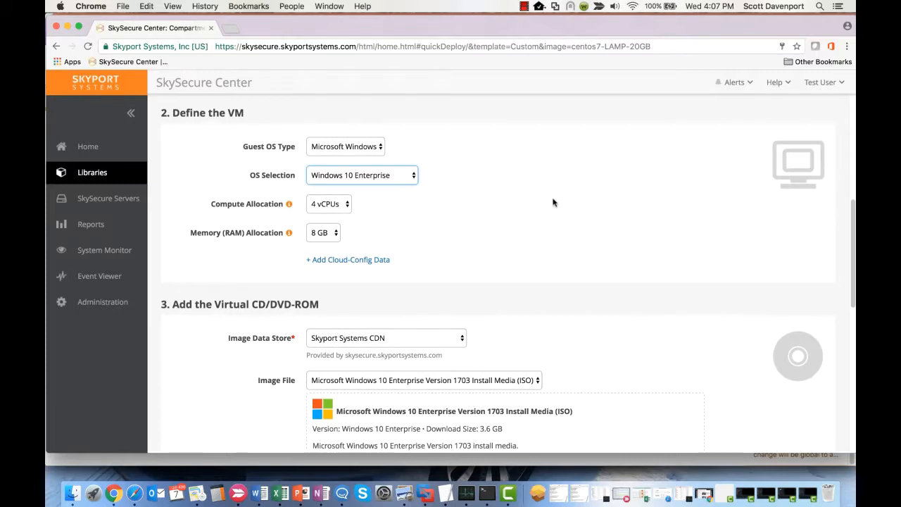
click(328, 201)
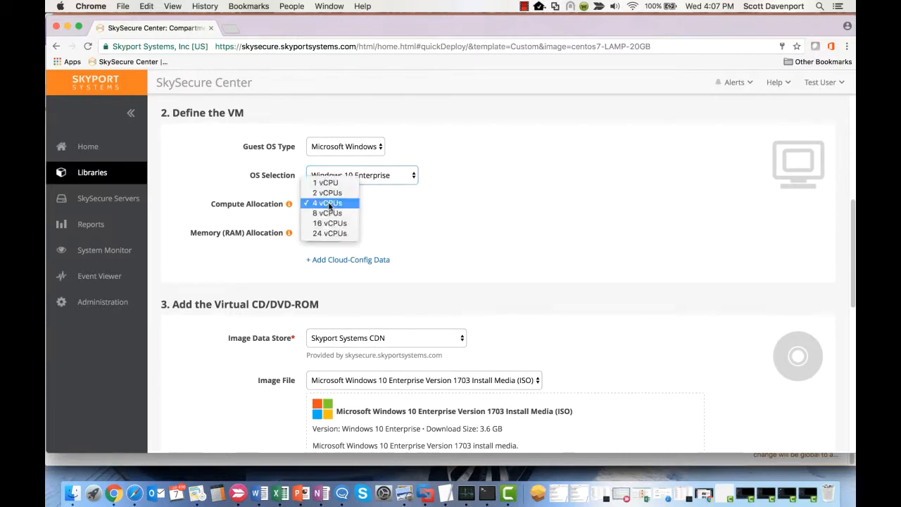
click(338, 184)
click(321, 236)
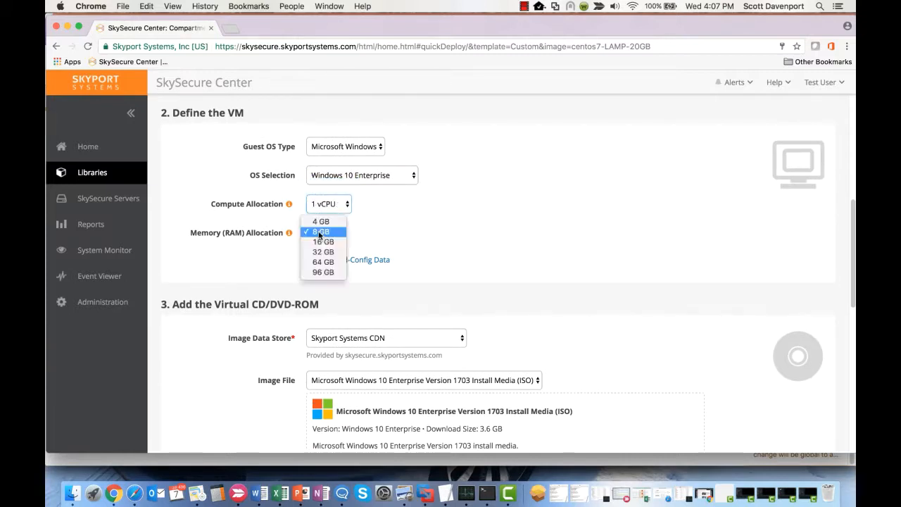
click(322, 222)
- Review the available image data stores and the selected image file for the virtual CD/DVD-ROM
scroll(603, 186, down, 3)
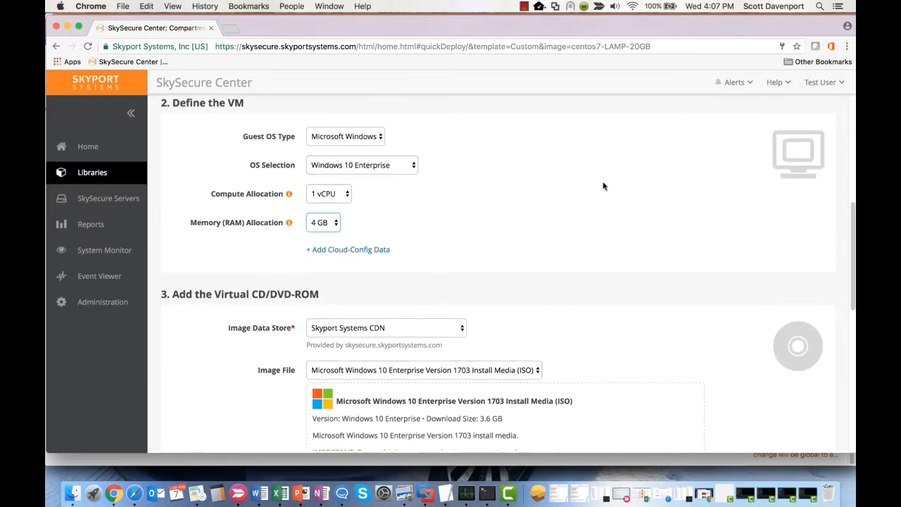
scroll(604, 186, down, 1)
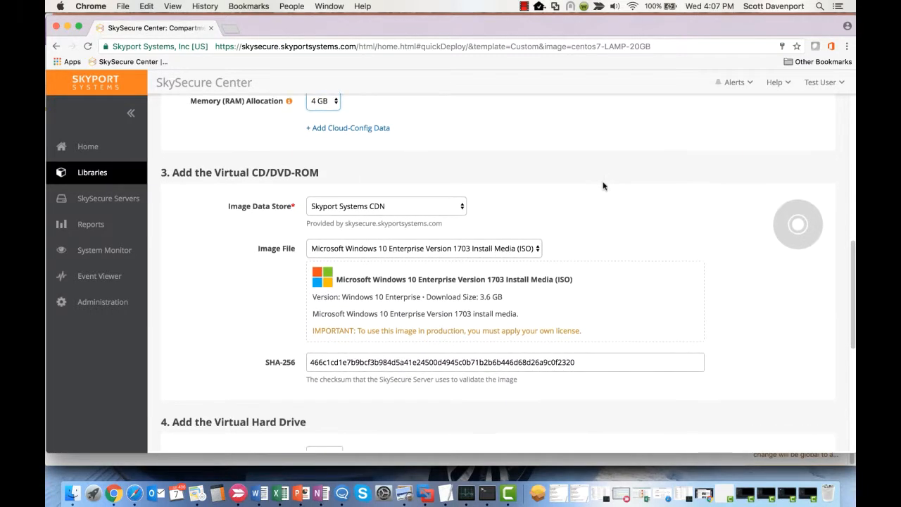
click(386, 209)
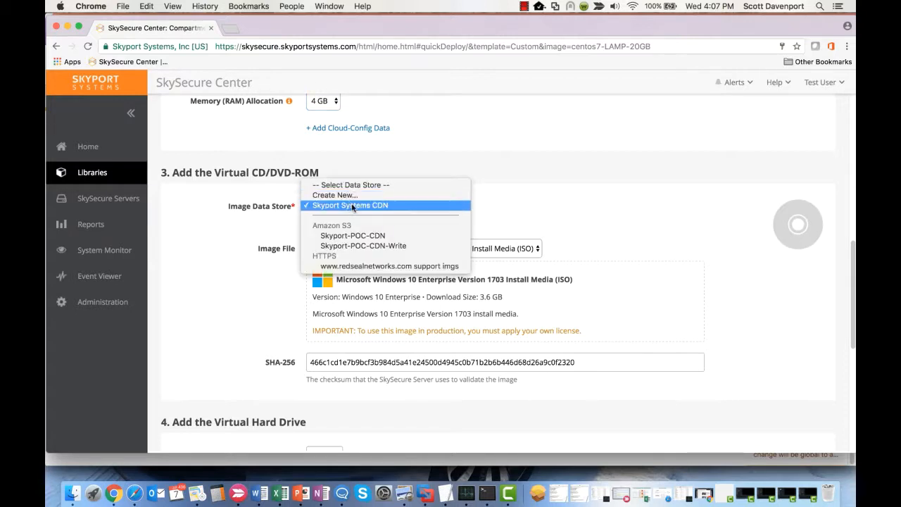
click(568, 206)
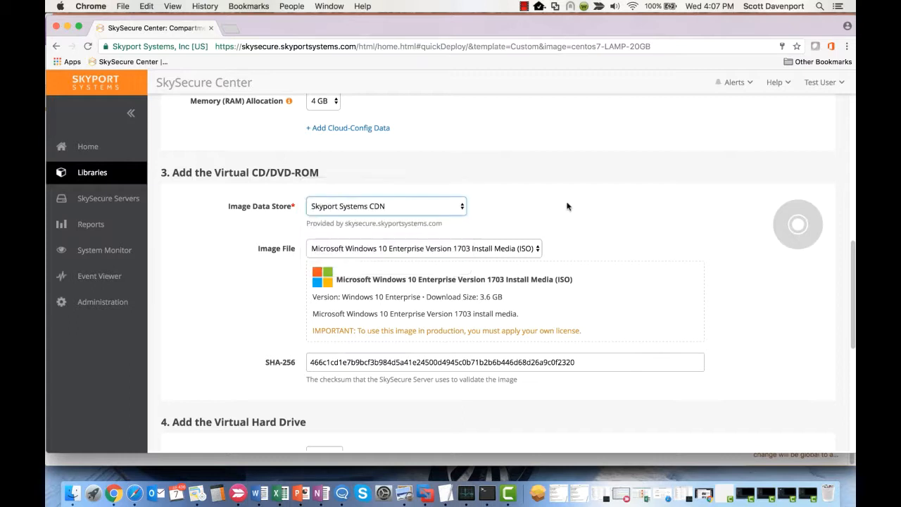
scroll(567, 206, down, 2)
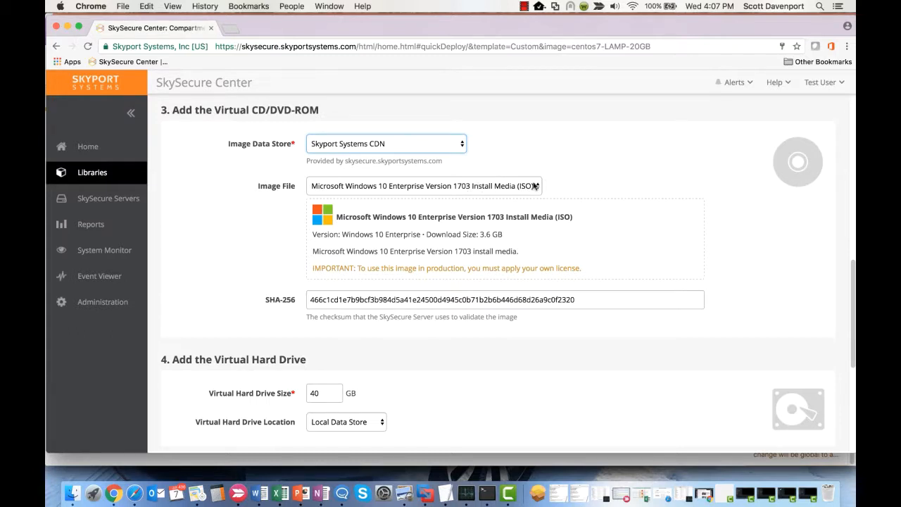
scroll(581, 183, down, 1)
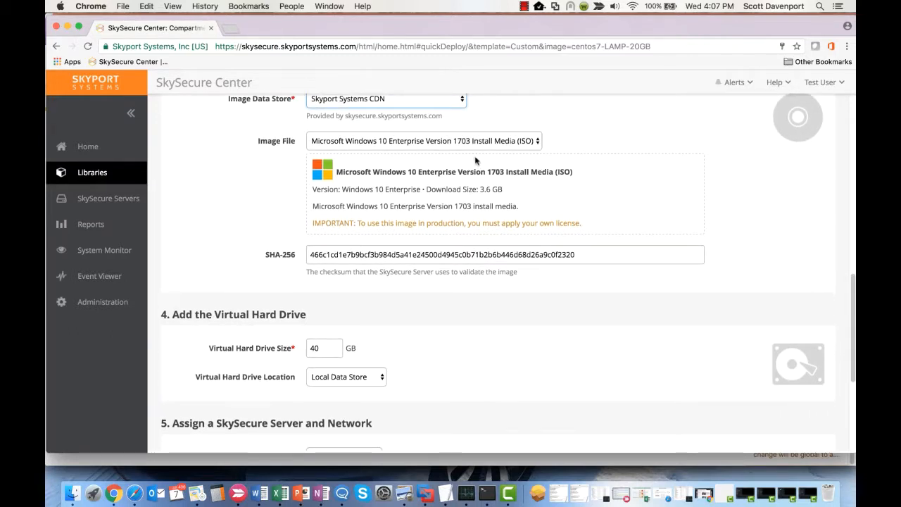
scroll(552, 218, up, 1)
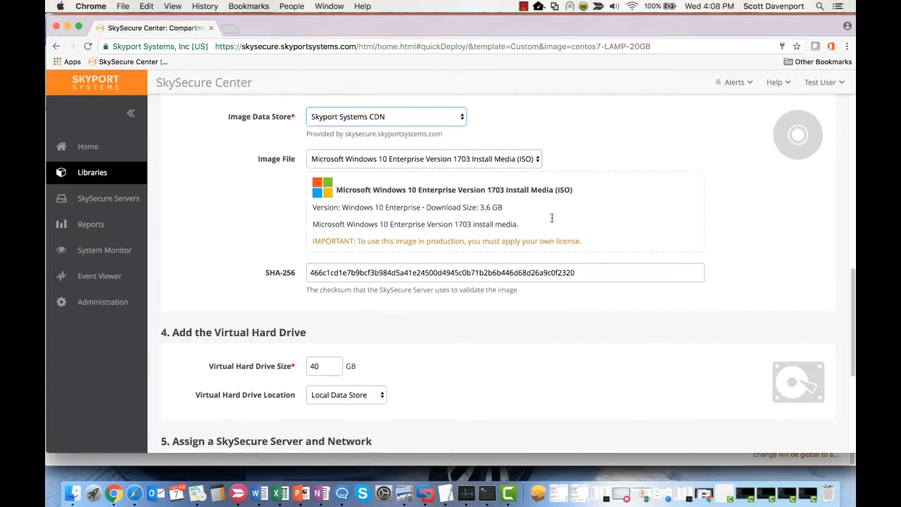
- Review the virtual hard drive's size and the available location options
scroll(552, 218, down, 5)
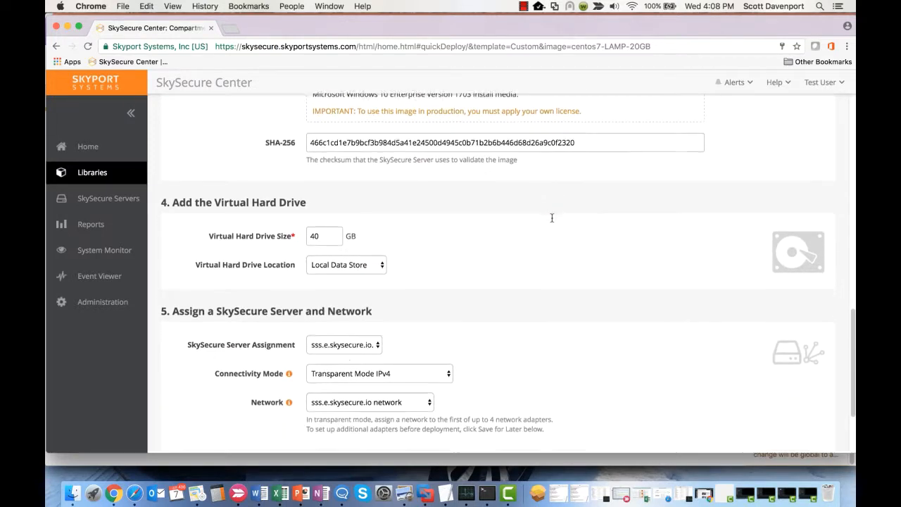
scroll(552, 217, down, 1)
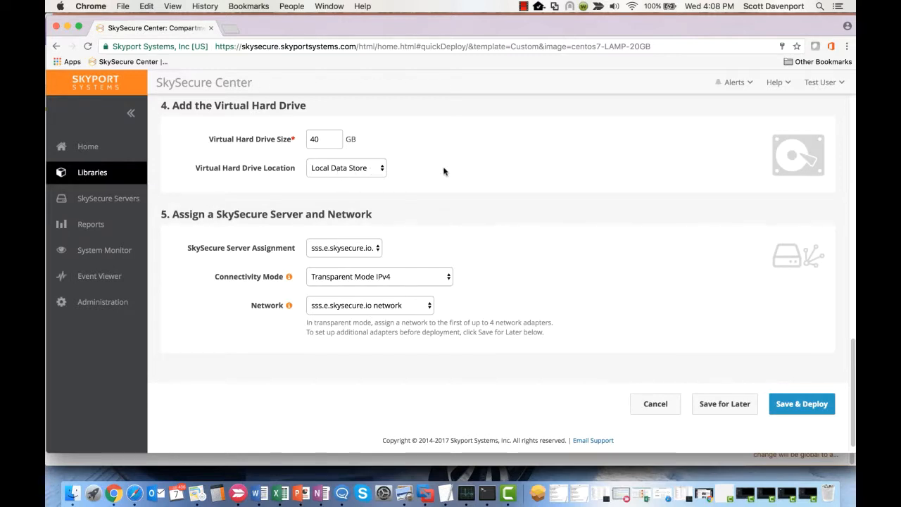
click(369, 169)
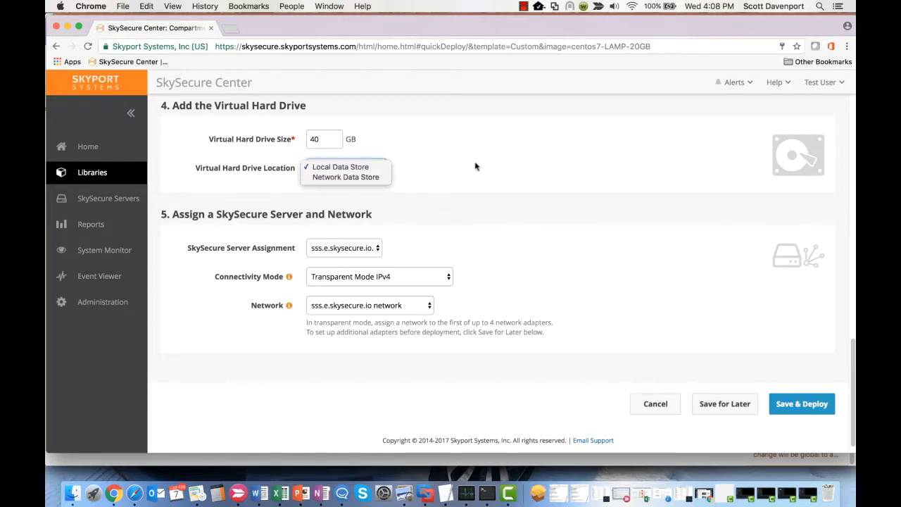
click(528, 167)
scroll(529, 167, down, 1)
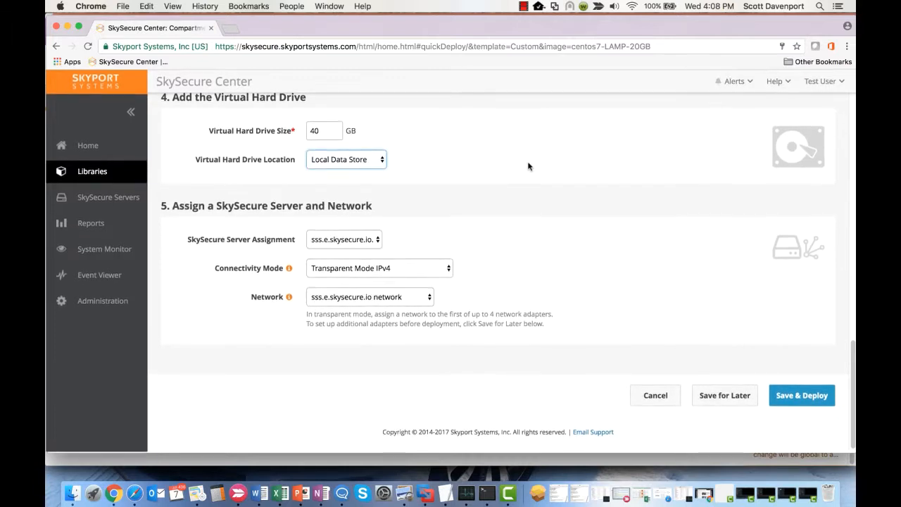
- Try NAT for IPv4 with the static IP address and FQDN option, and return the connectivity mode to Transparent Mode IPv4
click(380, 270)
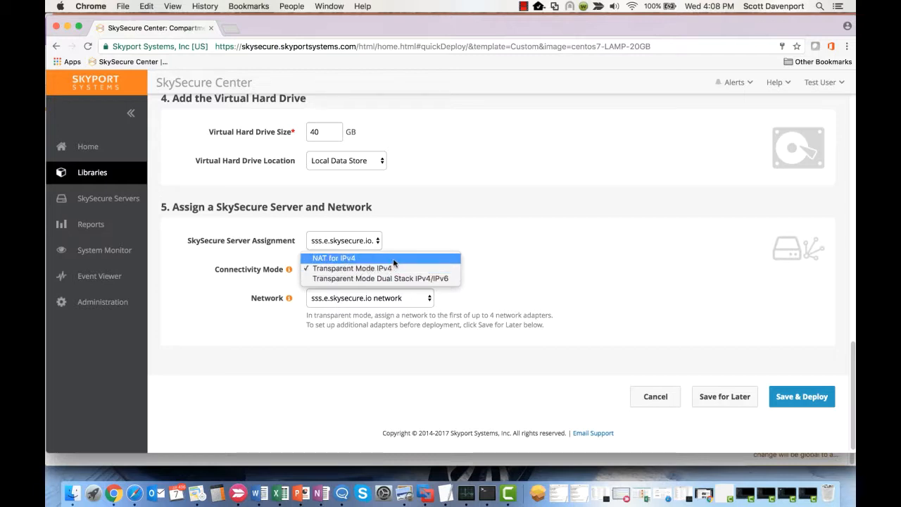
click(399, 259)
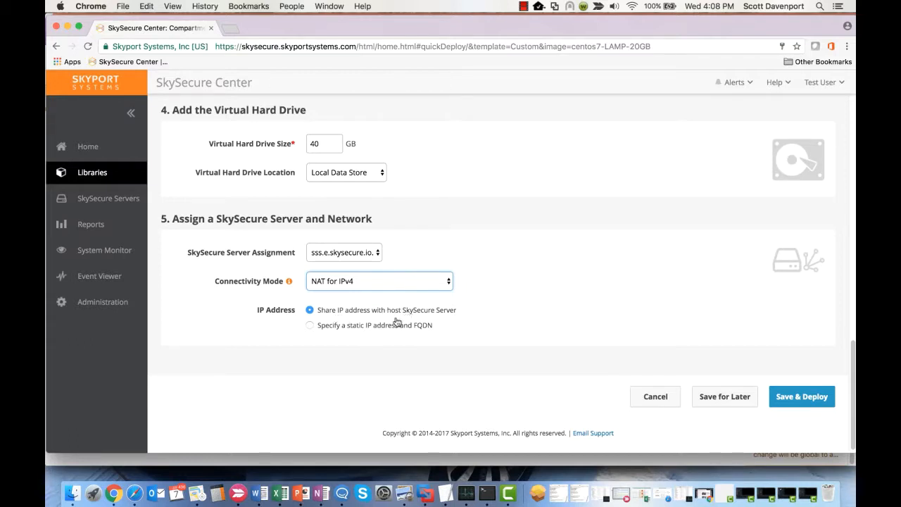
click(391, 325)
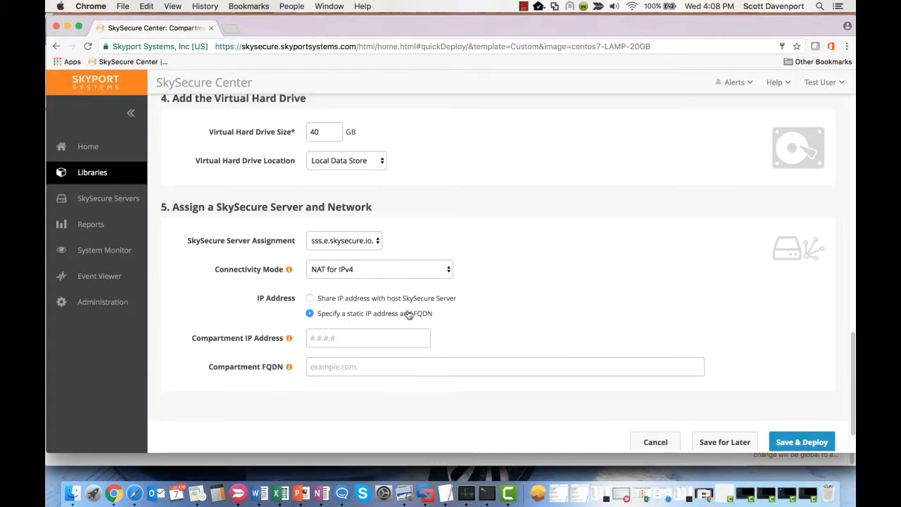
click(361, 271)
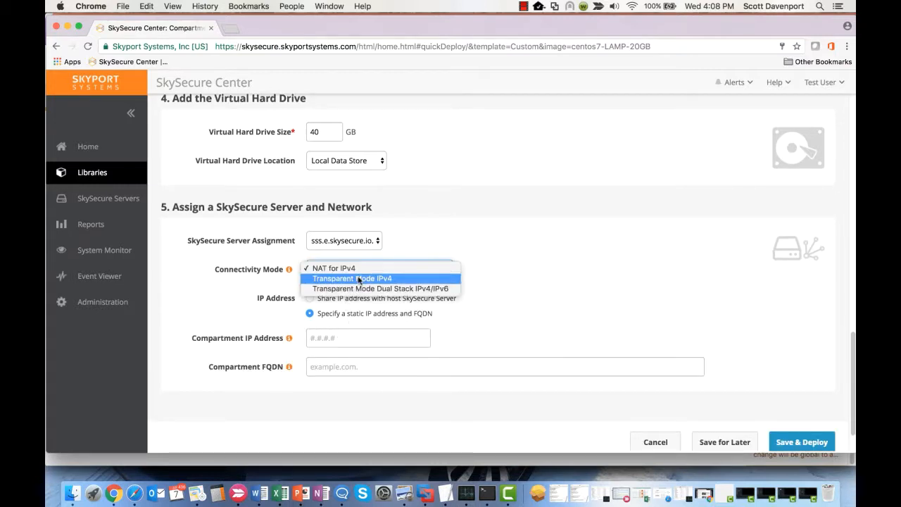
click(359, 279)
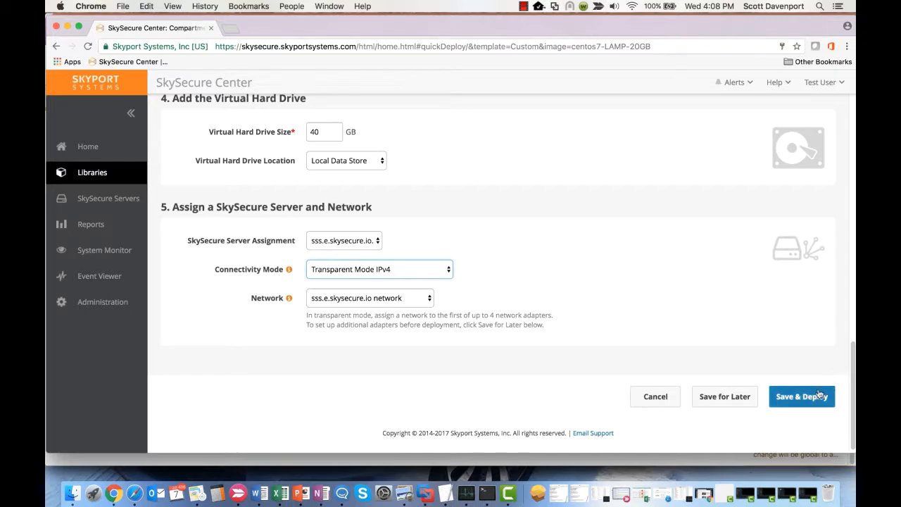
- Open the Contoso-SAW compartment from the library and examine its VM settings, network adapters and security entitlements
click(98, 175)
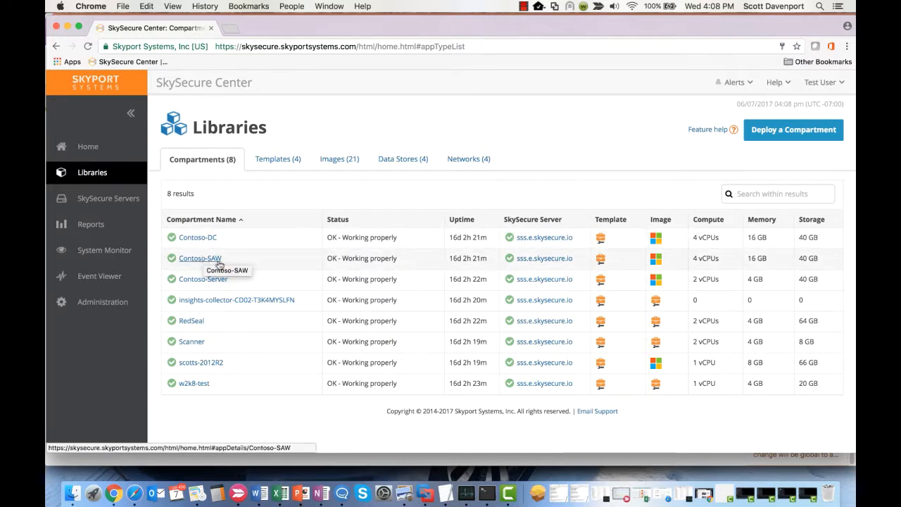
click(205, 260)
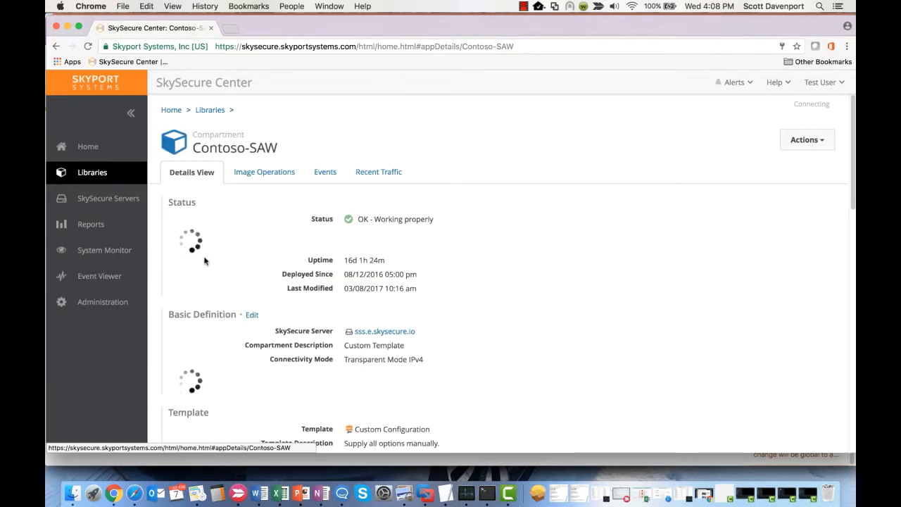
scroll(539, 268, down, 5)
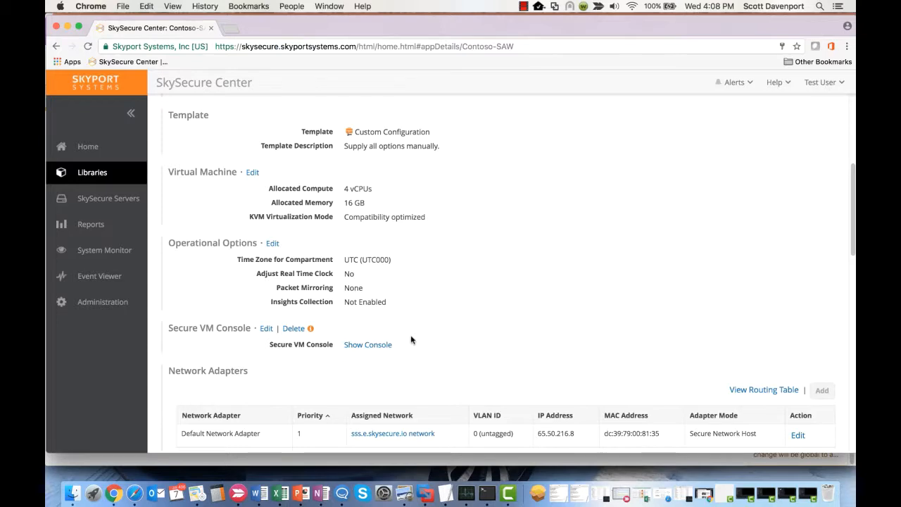
scroll(475, 300, down, 2)
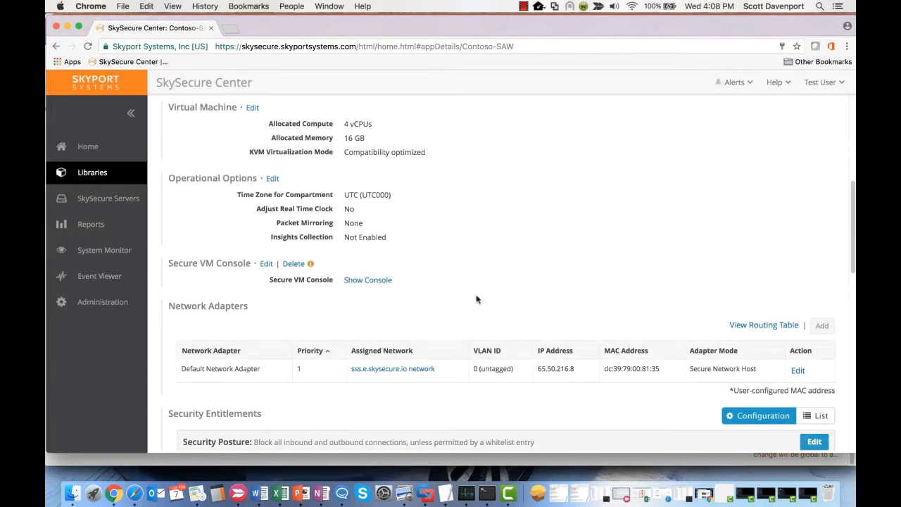
scroll(476, 300, down, 6)
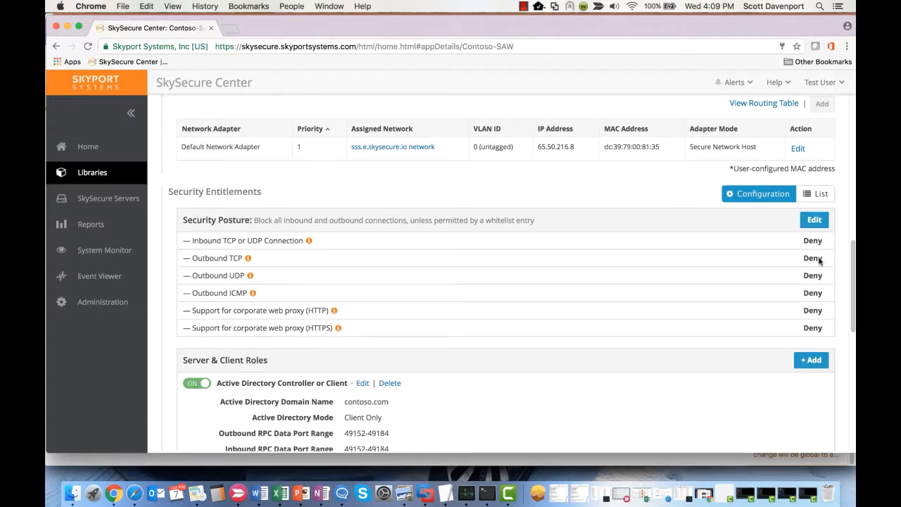
scroll(625, 291, down, 4)
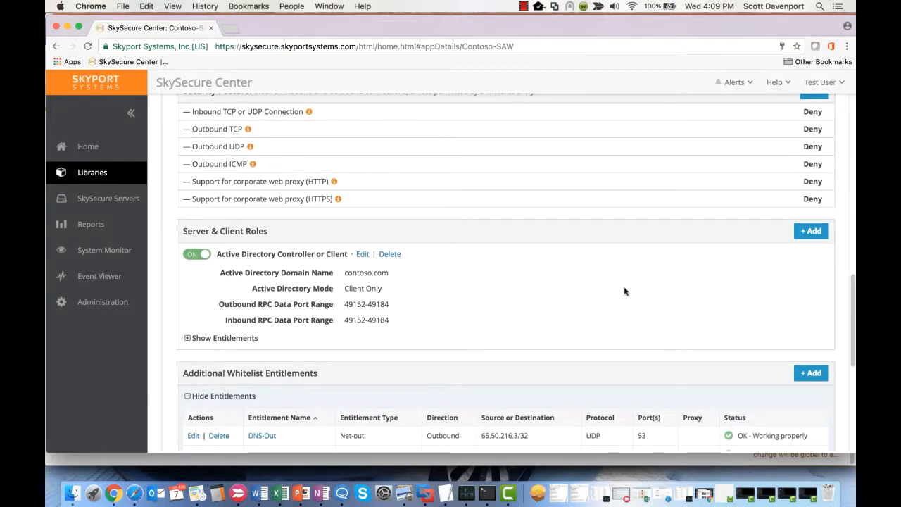
- Review the available server and client roles and the Windows Update Client role's server and proxy settings without adding the role
click(810, 232)
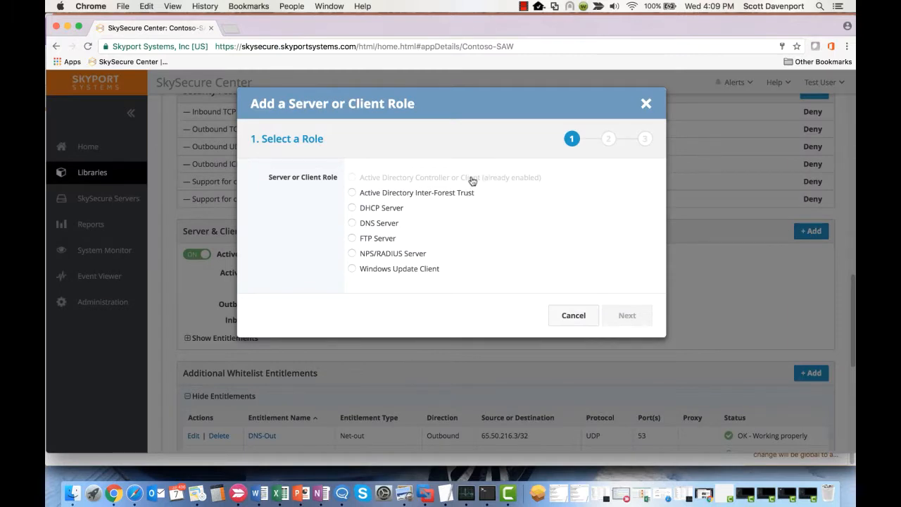
click(352, 270)
click(634, 319)
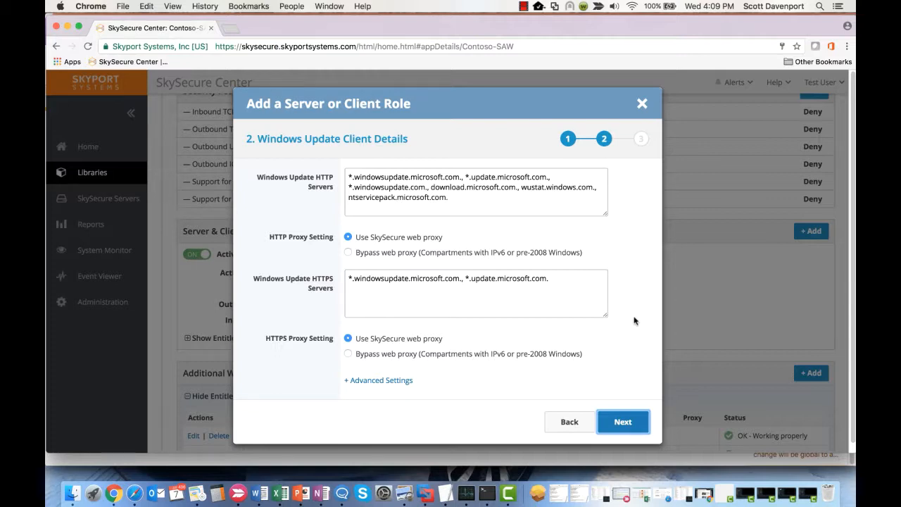
click(642, 104)
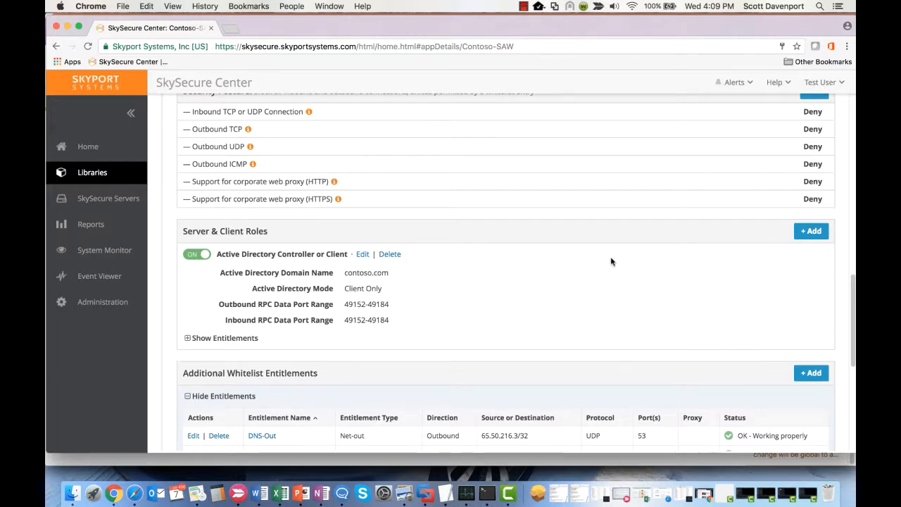
- Examine the individual entitlements of the Active Directory Controller or Client role, and collapse their list
scroll(611, 261, down, 1)
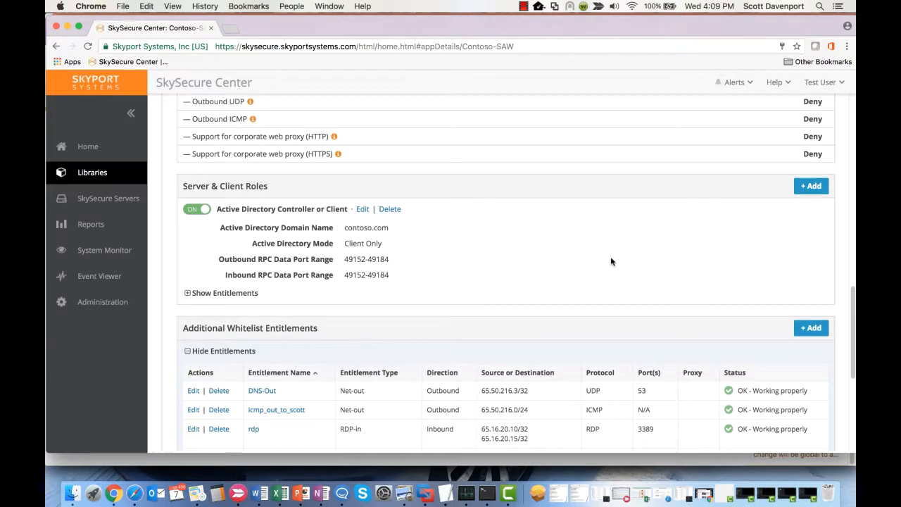
click(189, 293)
scroll(519, 240, down, 2)
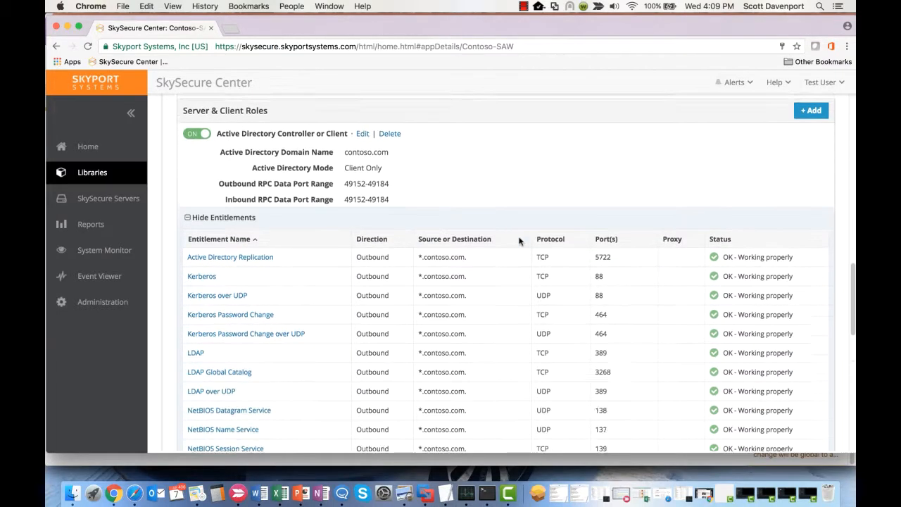
scroll(518, 240, down, 3)
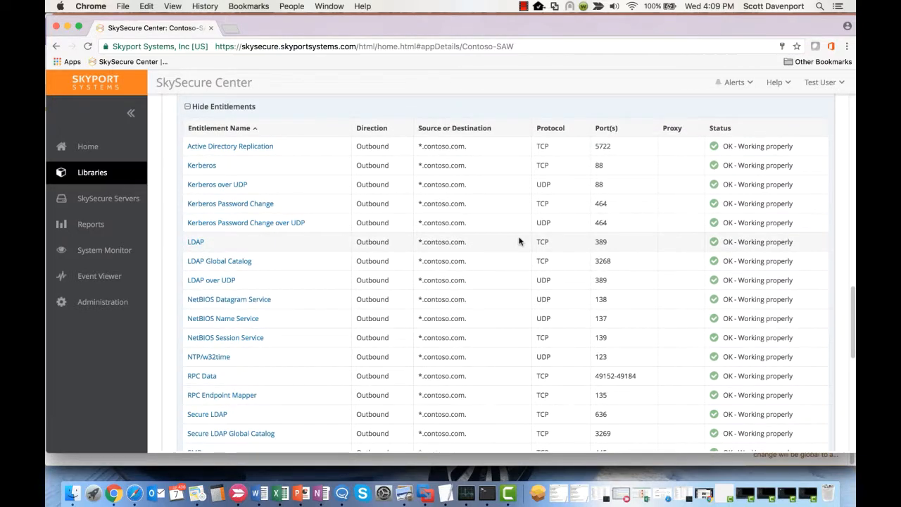
scroll(519, 241, down, 2)
scroll(519, 242, up, 2)
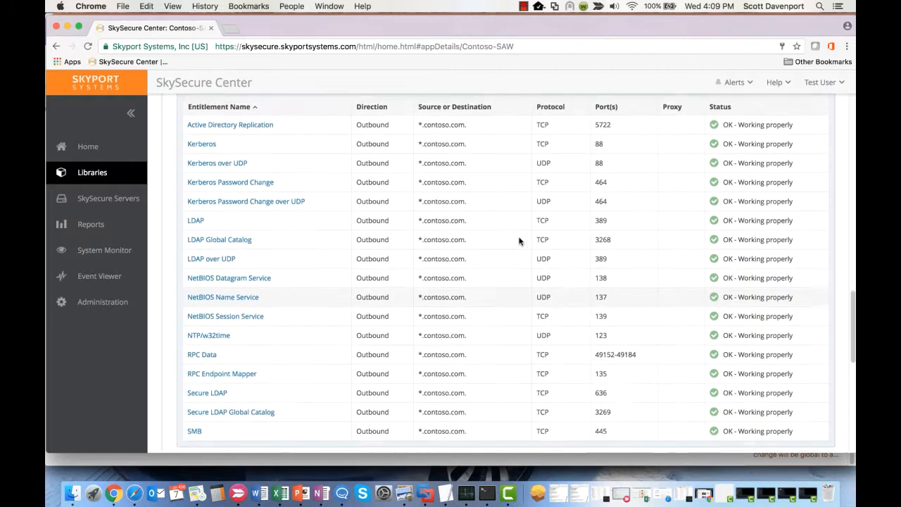
scroll(519, 241, up, 1)
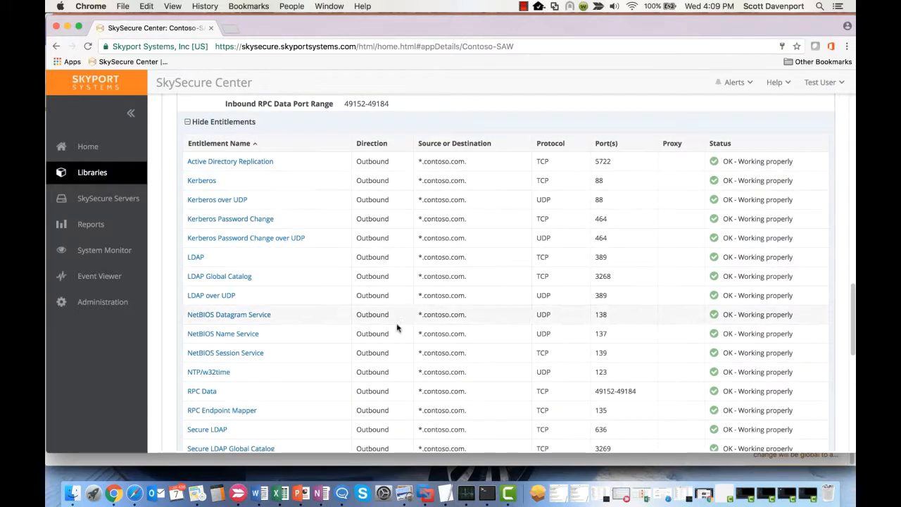
scroll(478, 308, up, 4)
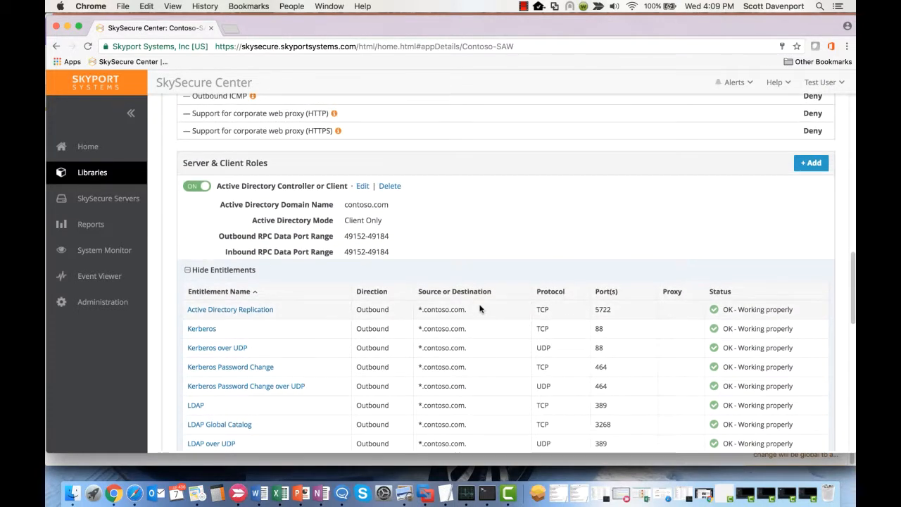
click(189, 270)
- Review the whitelist entitlement types and the IP protocol options for an inbound firewall rule without adding an entitlement
scroll(450, 224, down, 4)
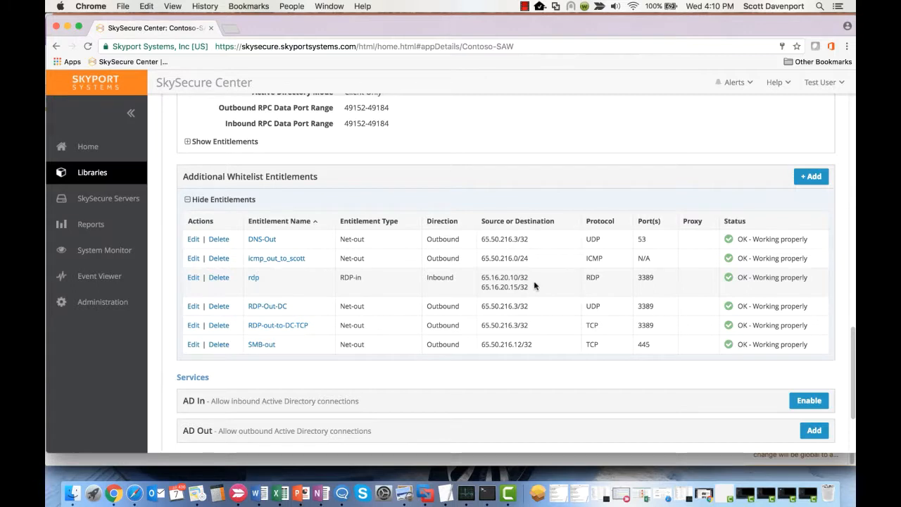
click(811, 176)
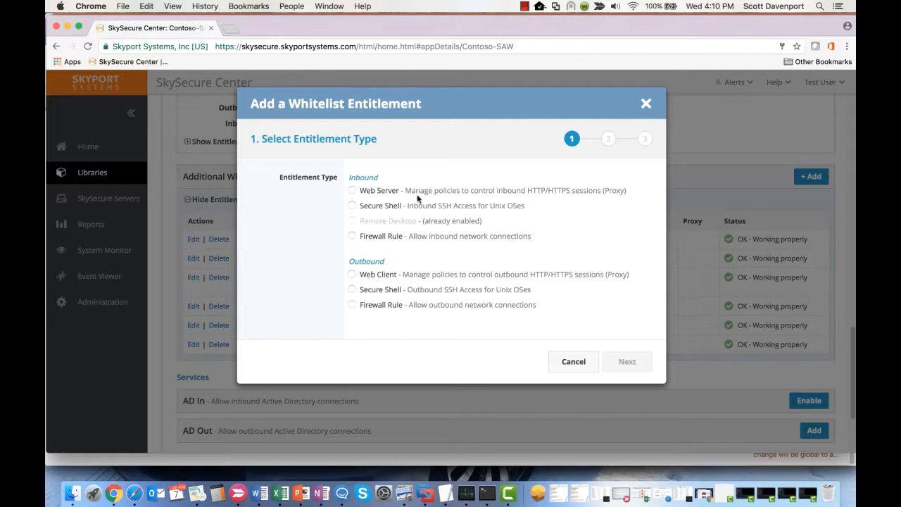
click(352, 238)
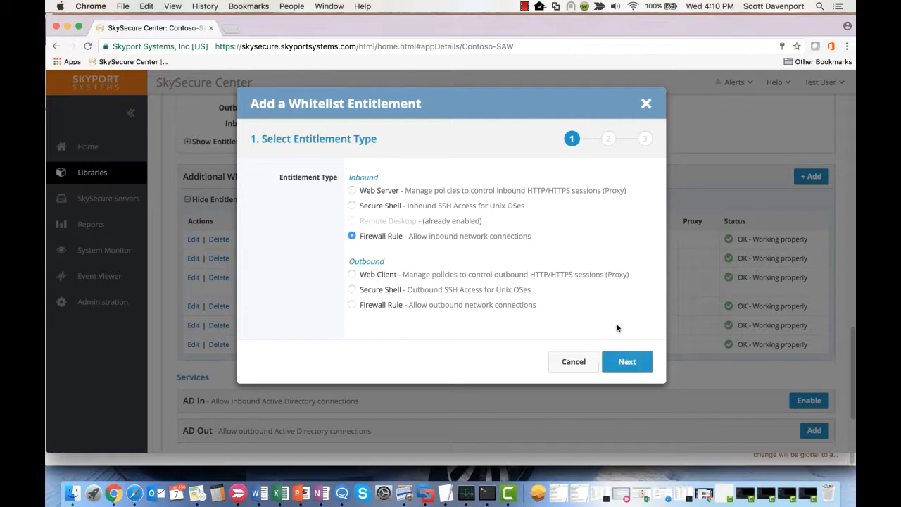
click(622, 361)
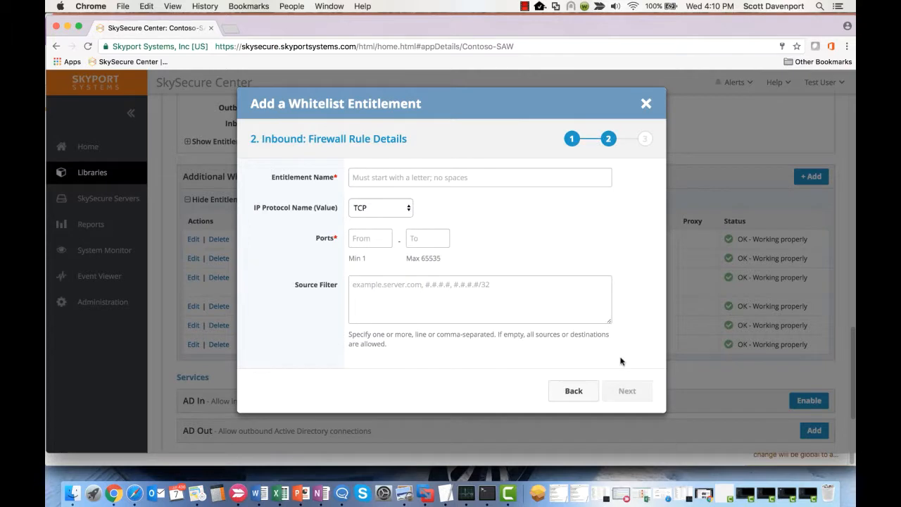
click(385, 213)
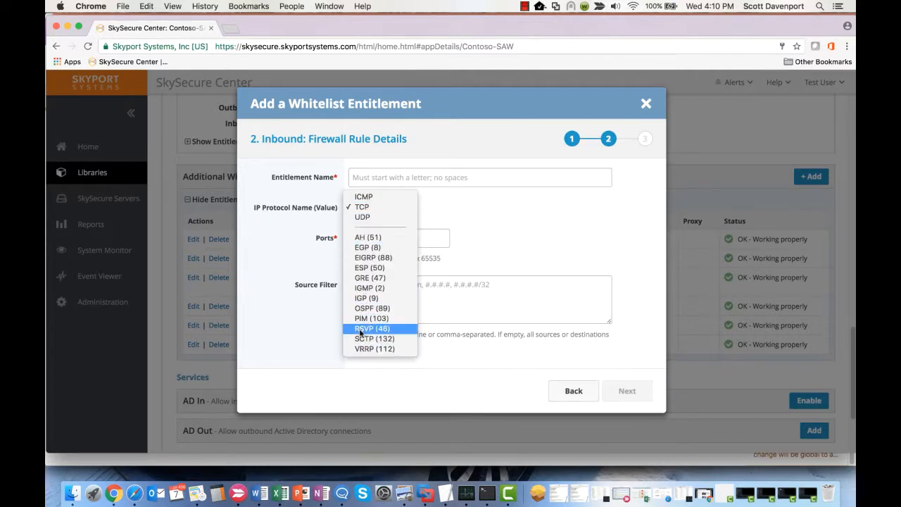
click(646, 104)
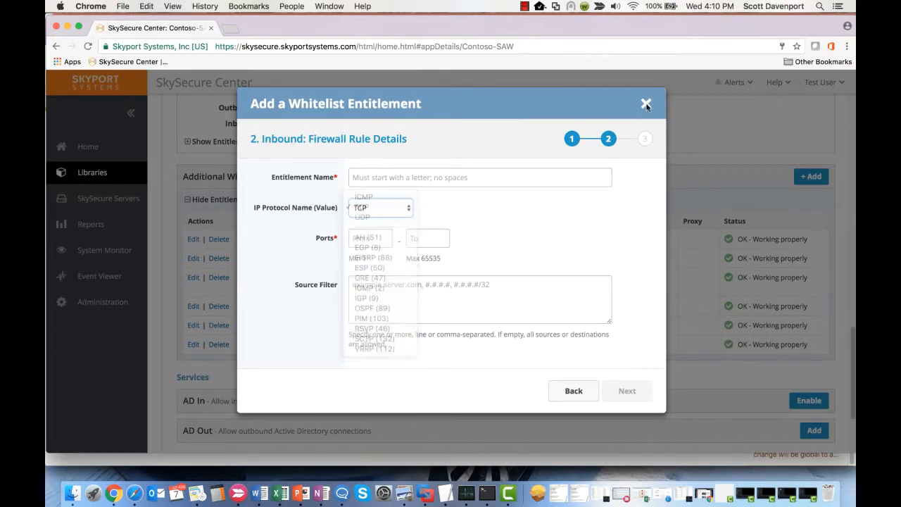
click(645, 104)
- Review Contoso-SAW's image operations, including the source image, backup settings and virtual hard drive location options
scroll(491, 117, down, 2)
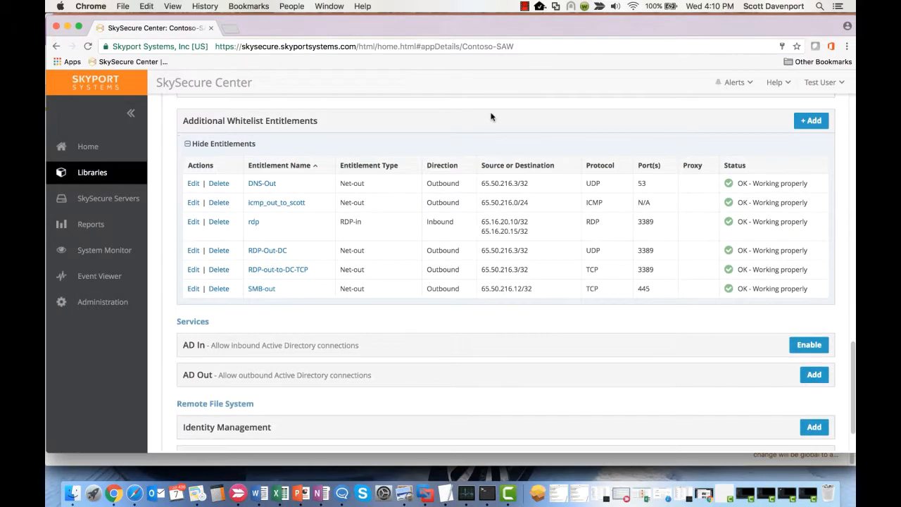
scroll(491, 117, up, 5)
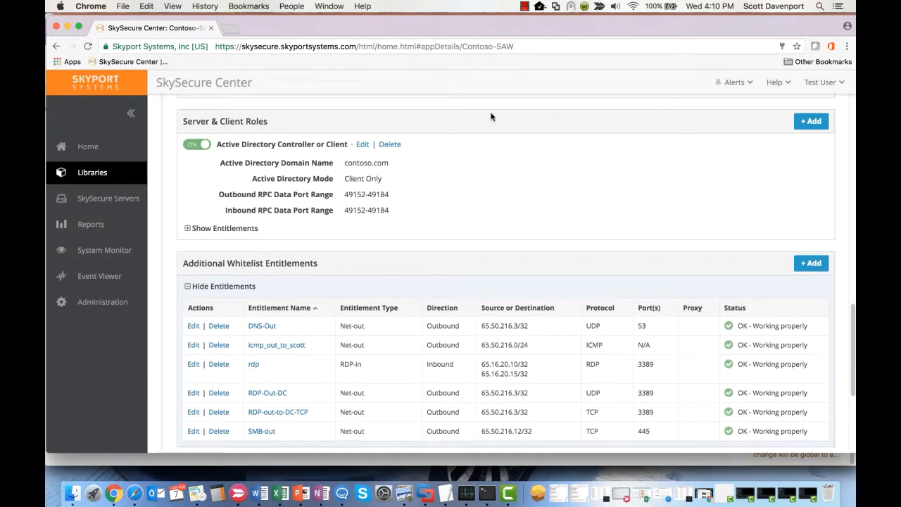
scroll(476, 254, up, 3)
scroll(476, 255, up, 15)
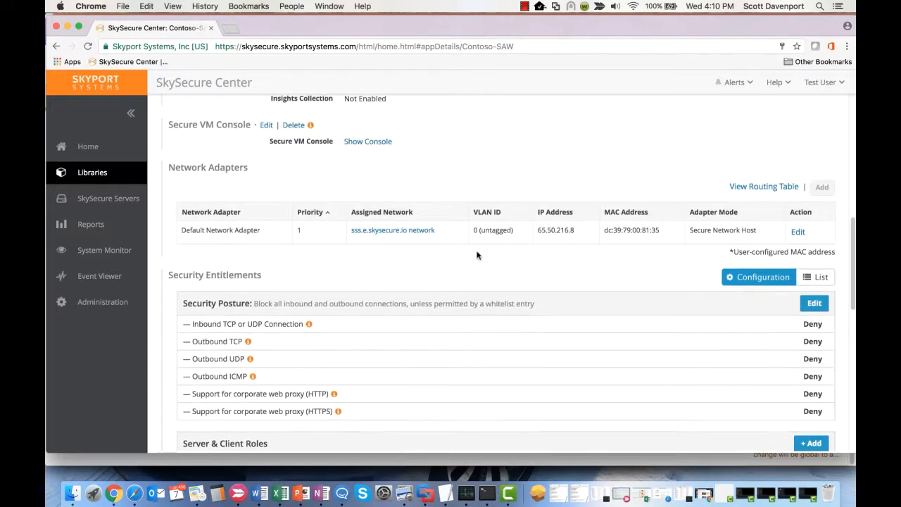
scroll(477, 254, up, 2)
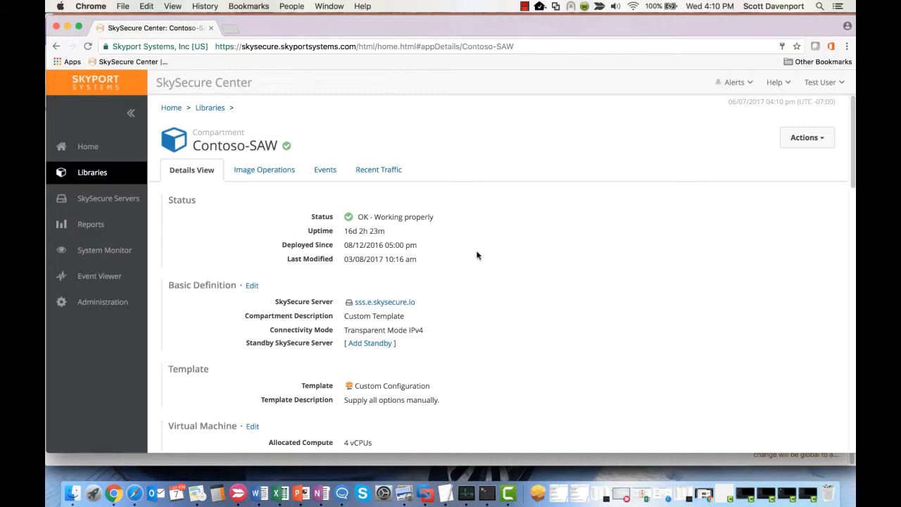
scroll(477, 255, down, 1)
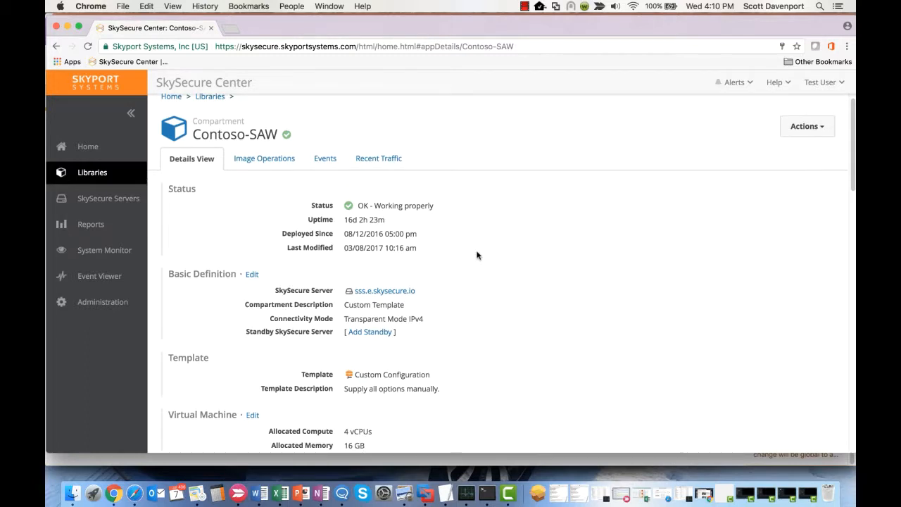
scroll(477, 255, up, 1)
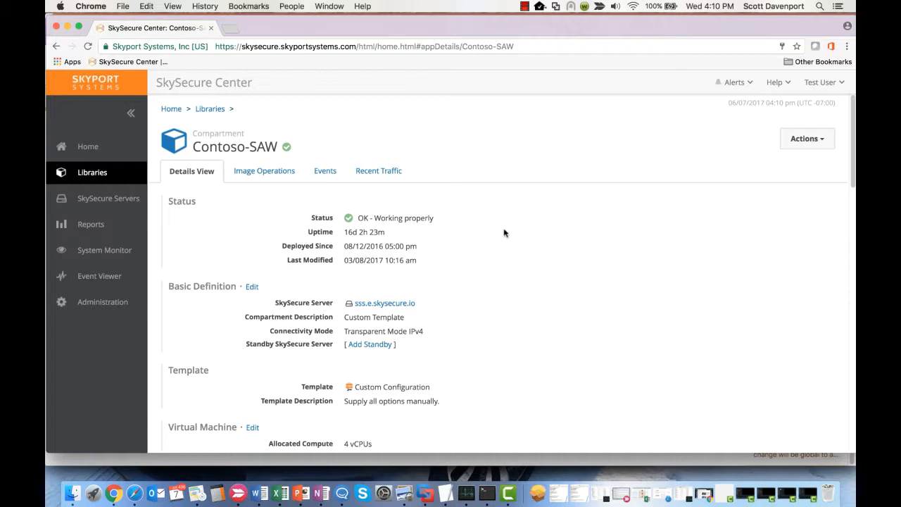
click(265, 172)
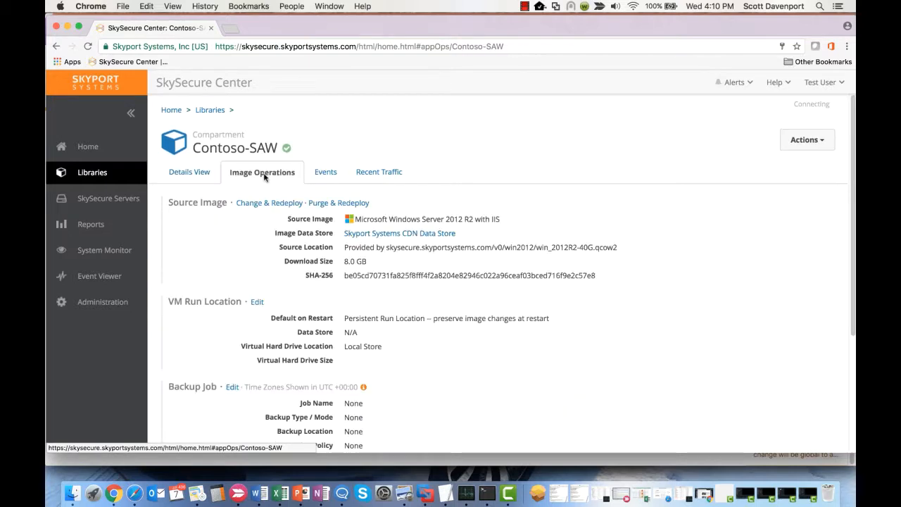
scroll(580, 232, down, 1)
scroll(580, 233, down, 2)
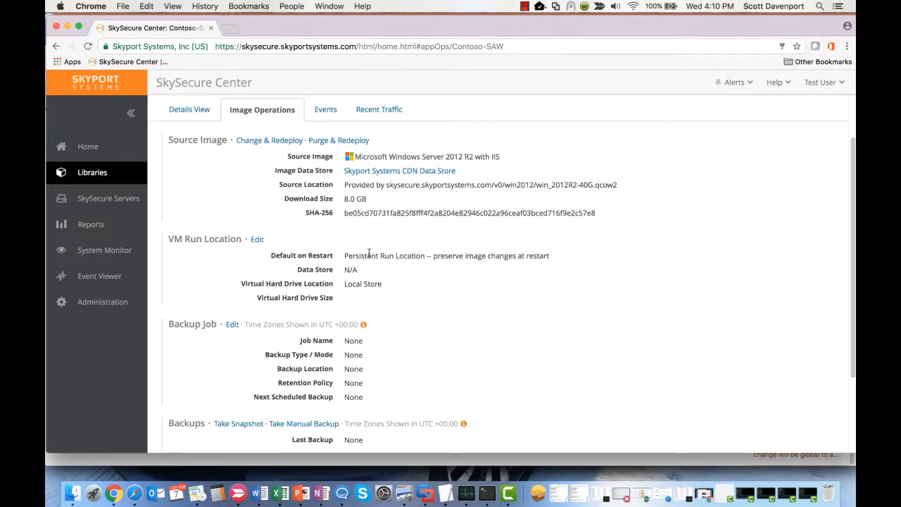
click(257, 239)
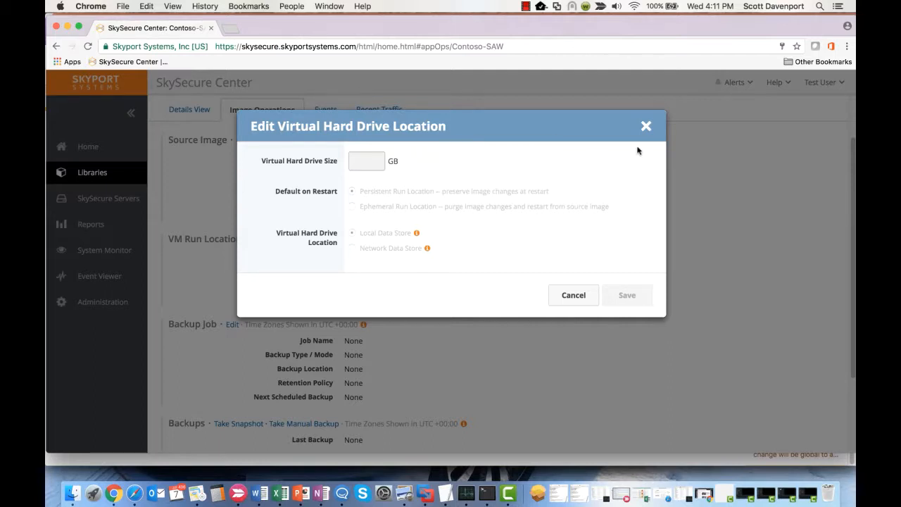
click(647, 127)
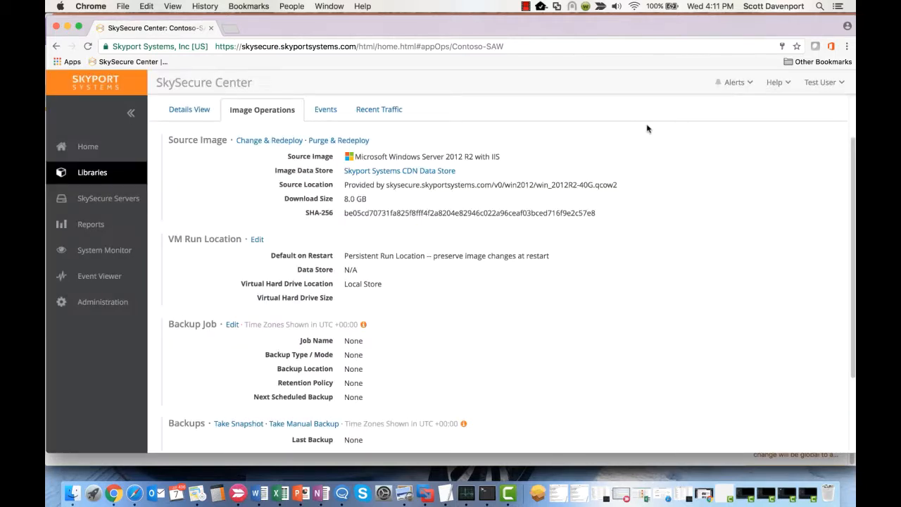
- Open the Traffic Intelligence report for Contoso-SAW and set its time range from -15M to NOW
click(105, 223)
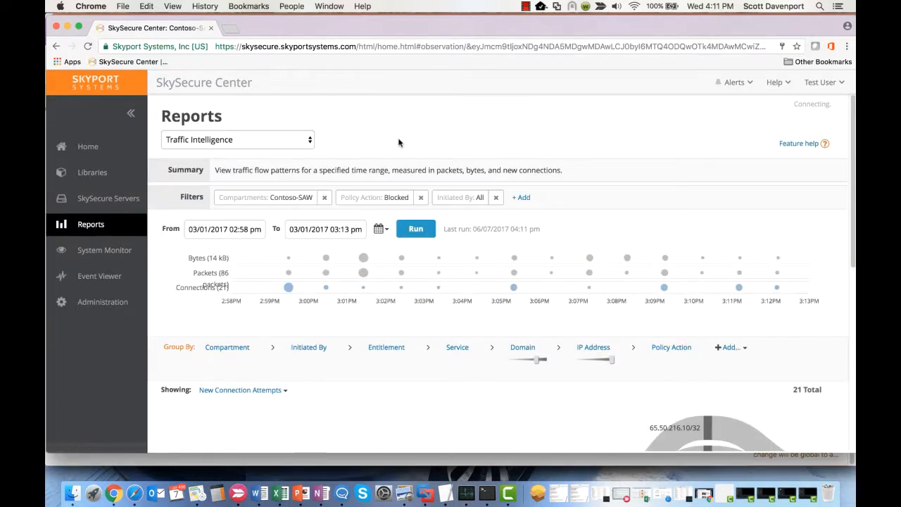
click(381, 229)
click(398, 260)
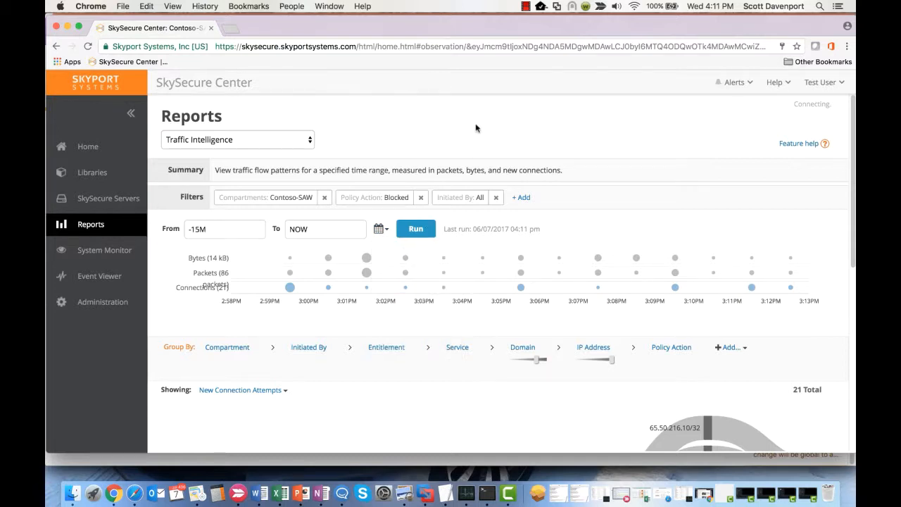
- Examine the flow diagram of Contoso-SAW's blocked connection attempts by initiator, service, IP address and policy action
scroll(475, 128, down, 5)
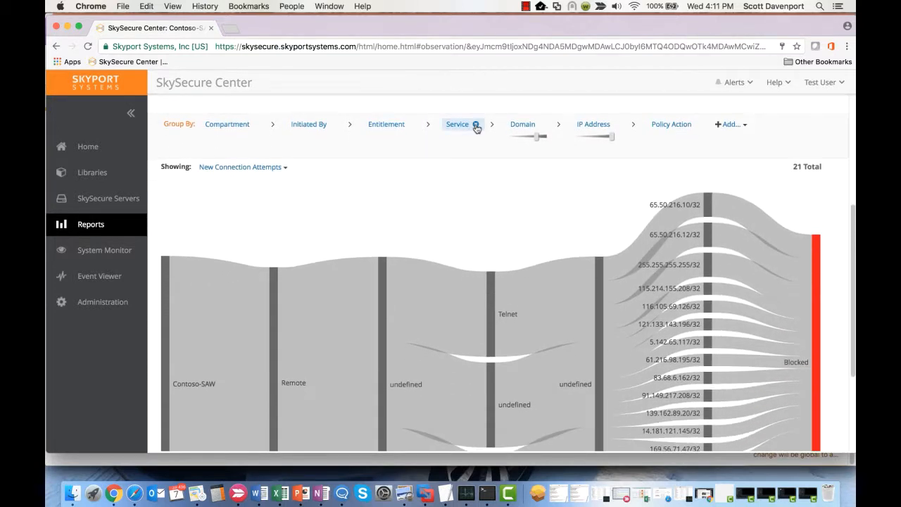
scroll(473, 174, down, 3)
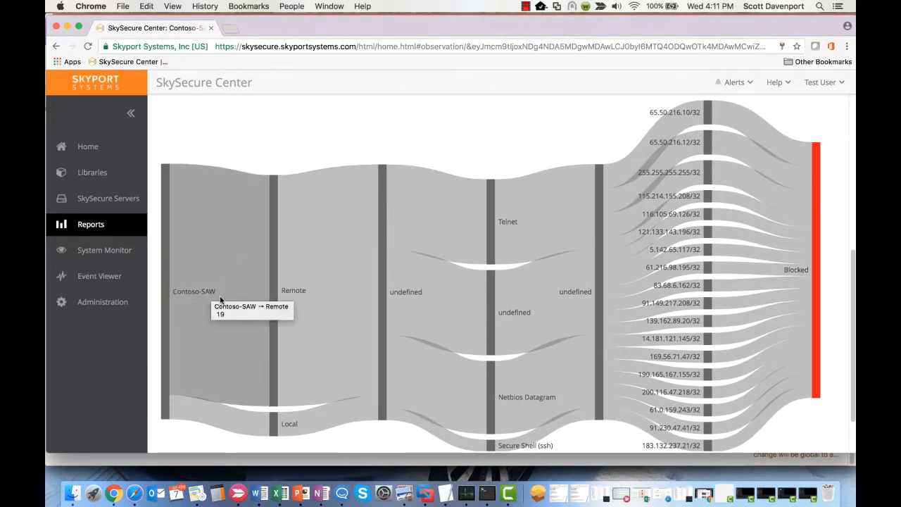
mouse_move(327, 297)
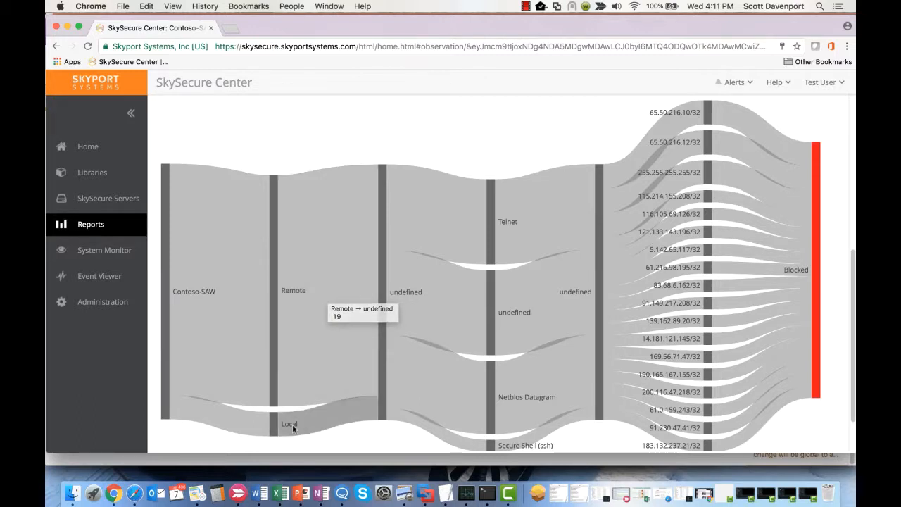
mouse_move(310, 421)
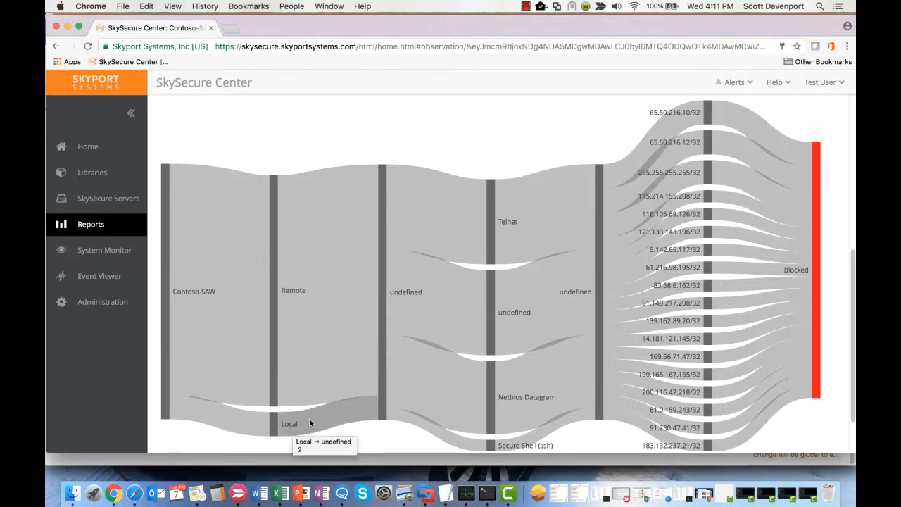
mouse_move(374, 339)
scroll(373, 338, up, 1)
scroll(373, 339, down, 3)
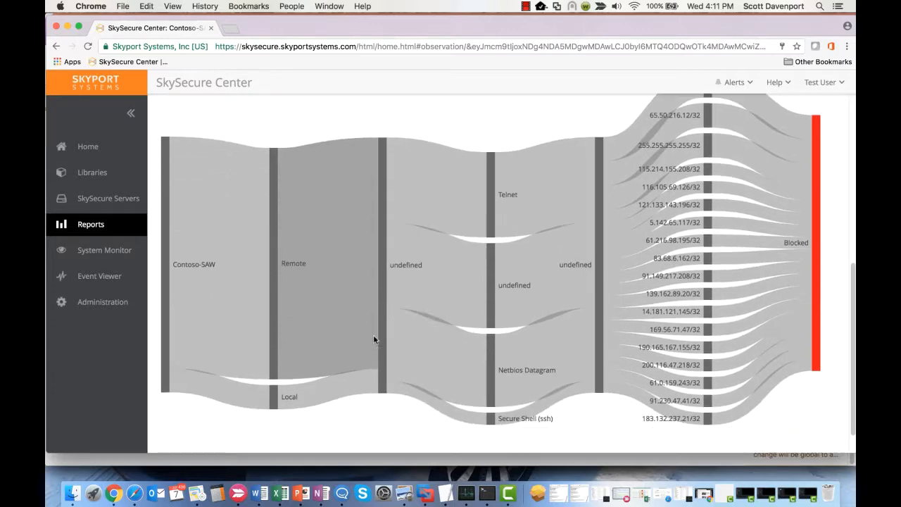
scroll(373, 339, up, 5)
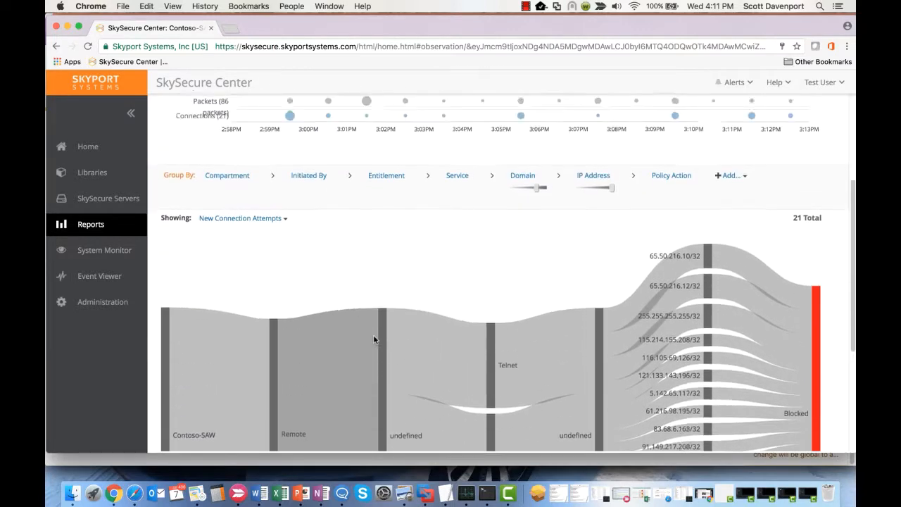
scroll(374, 340, down, 5)
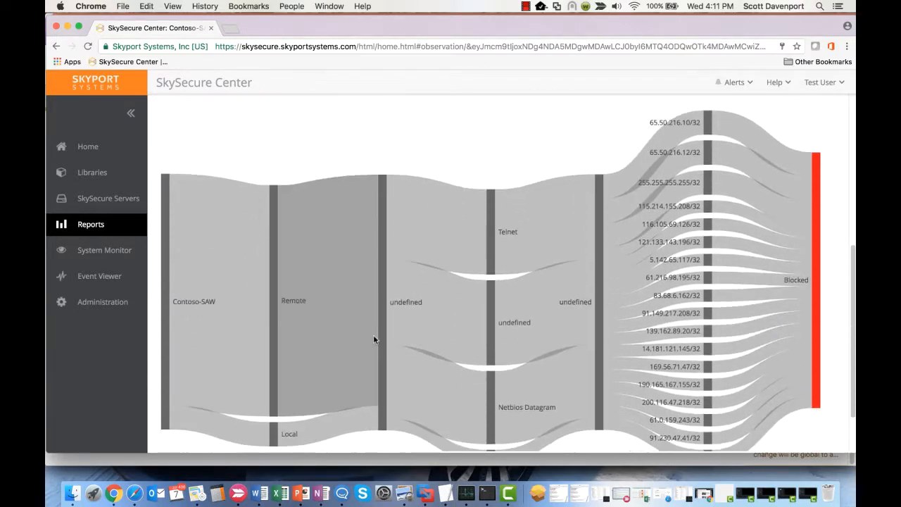
scroll(500, 280, down, 1)
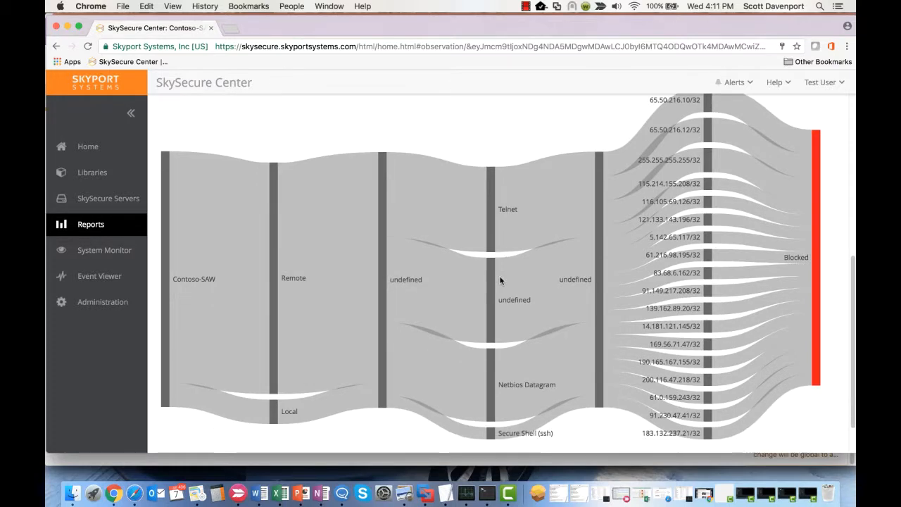
- Clear the Blocked option from the Policy Action filter and examine Contoso-SAW's combined allowed and blocked traffic flows
scroll(500, 279, up, 5)
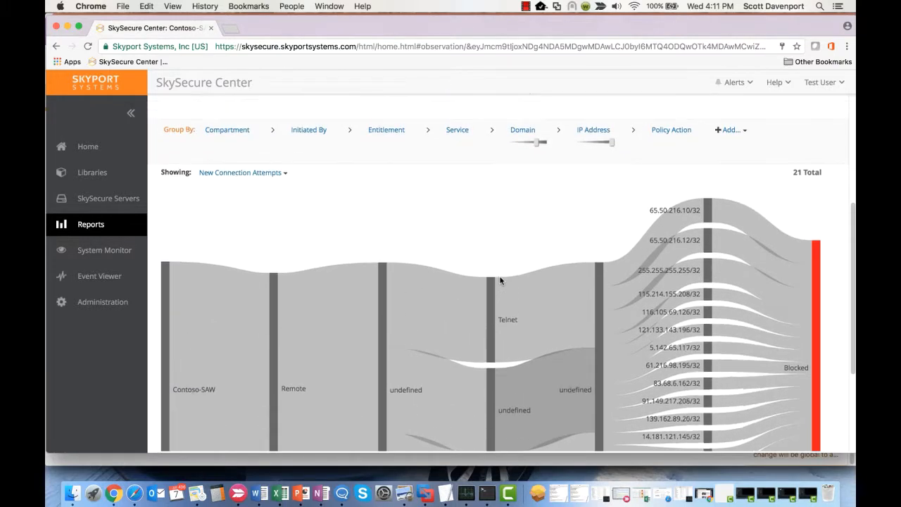
scroll(500, 280, up, 2)
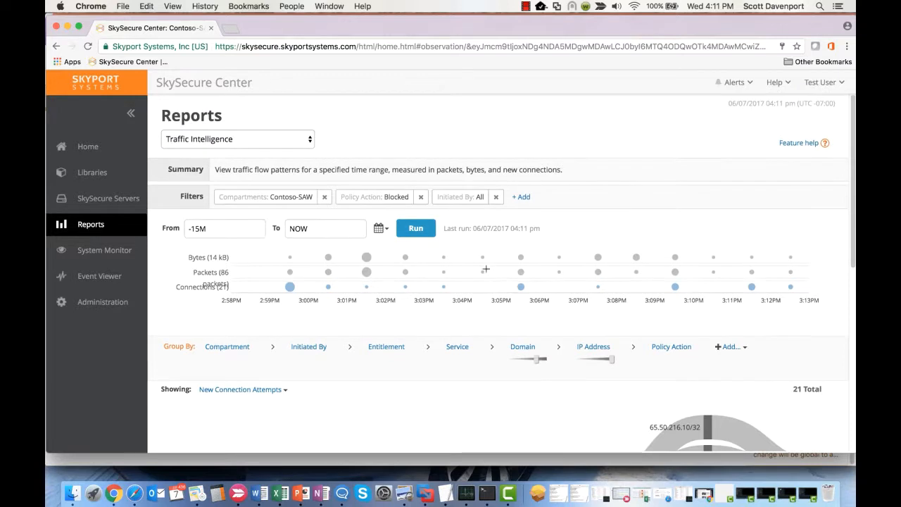
click(390, 200)
click(344, 256)
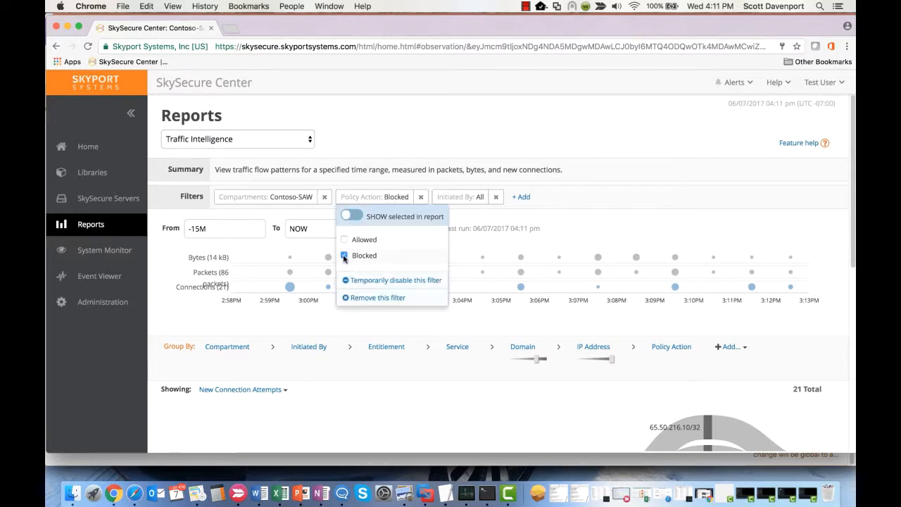
scroll(471, 261, down, 10)
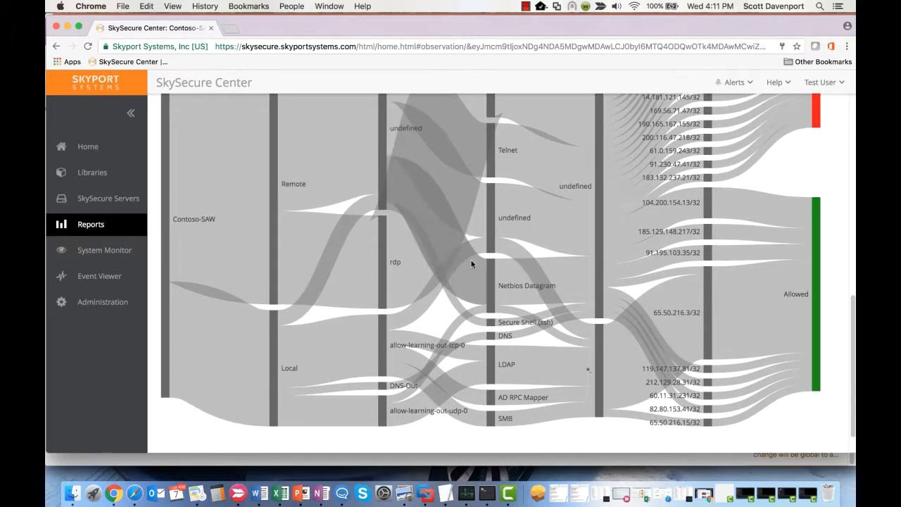
mouse_move(472, 263)
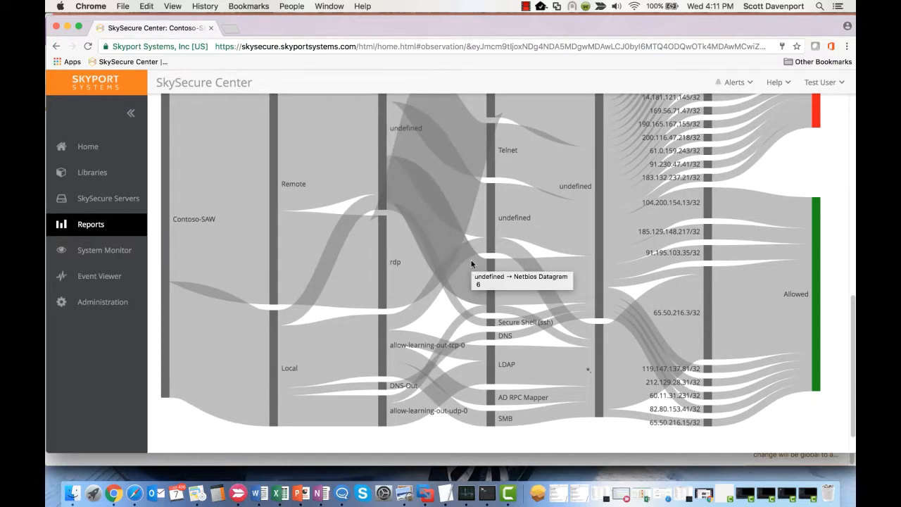
scroll(471, 263, up, 10)
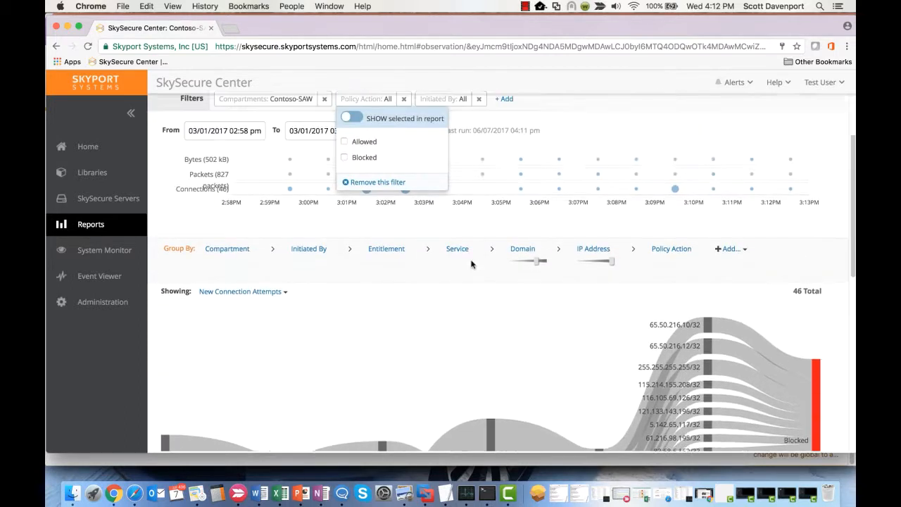
click(506, 148)
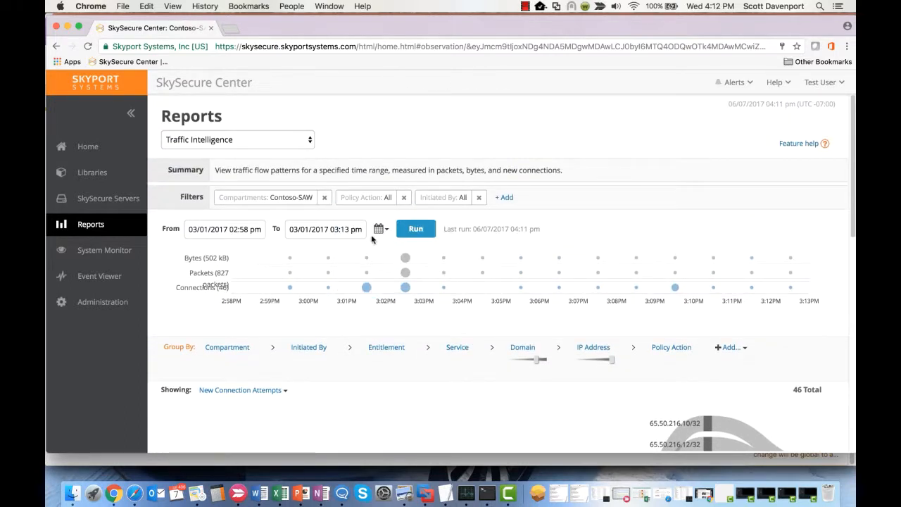
- Select March 1, 2017 as both the start and end date of the report and view its flow diagram
click(223, 228)
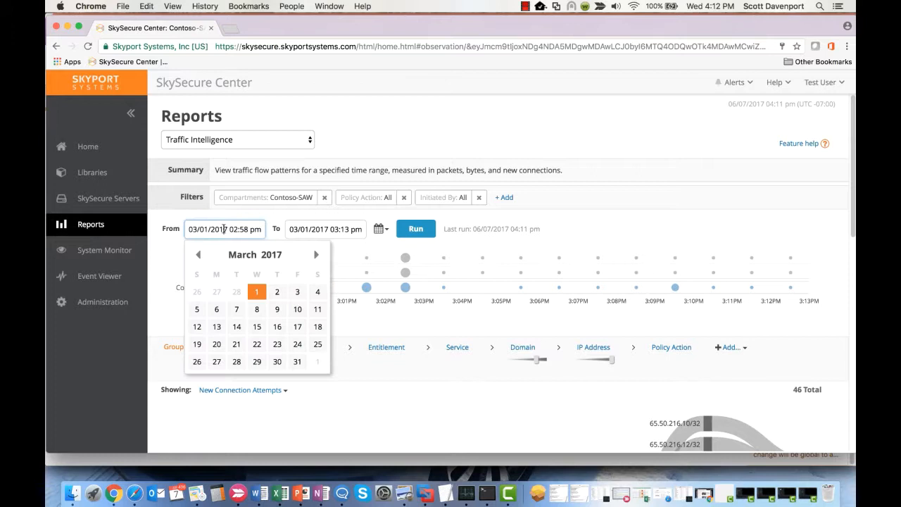
click(198, 255)
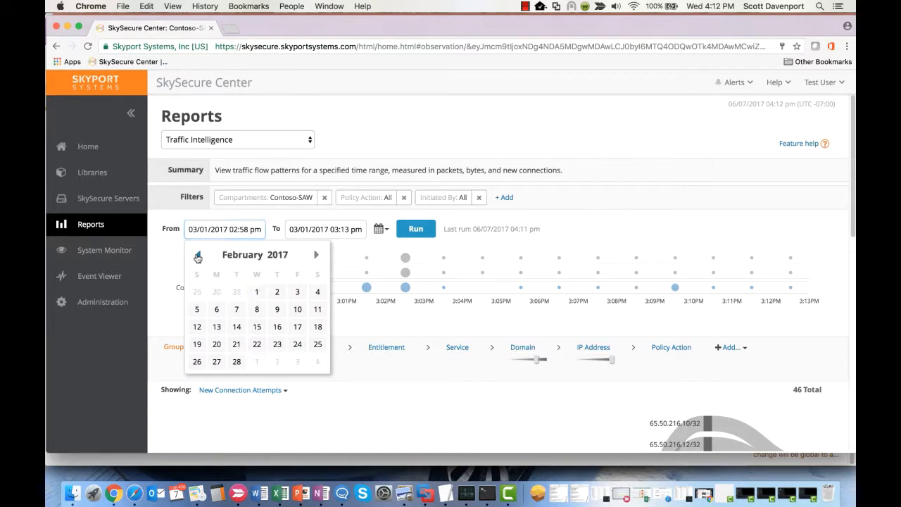
click(316, 254)
click(256, 289)
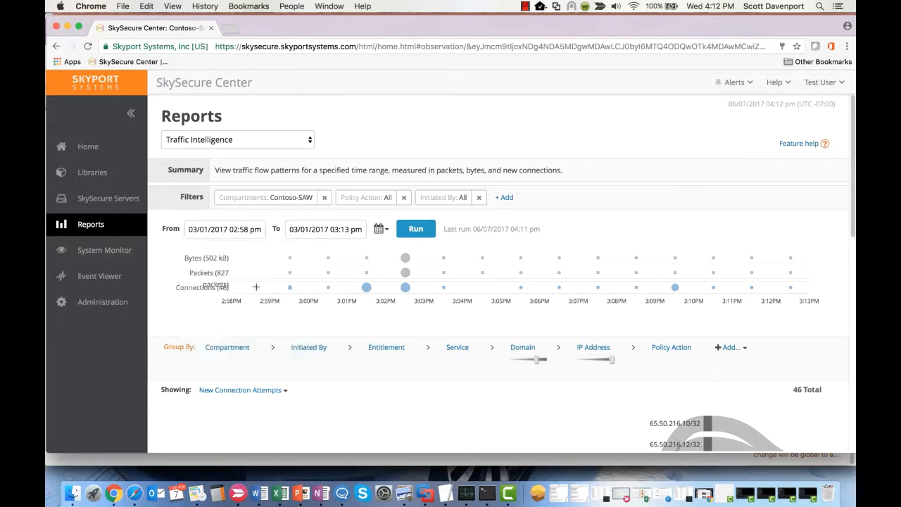
click(334, 229)
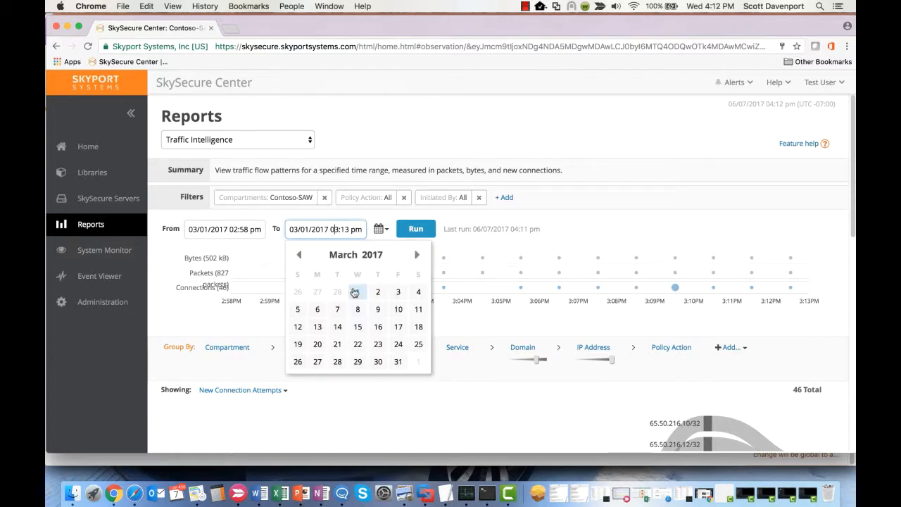
click(355, 289)
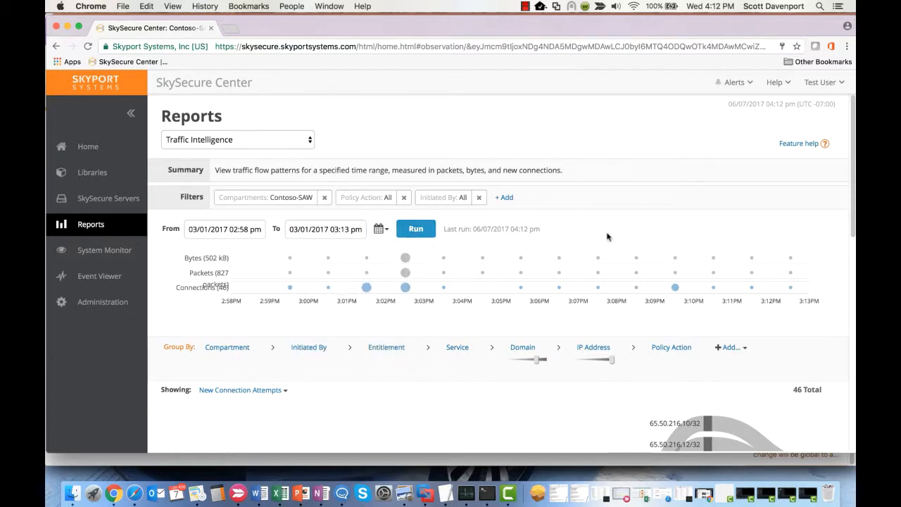
scroll(458, 288, down, 10)
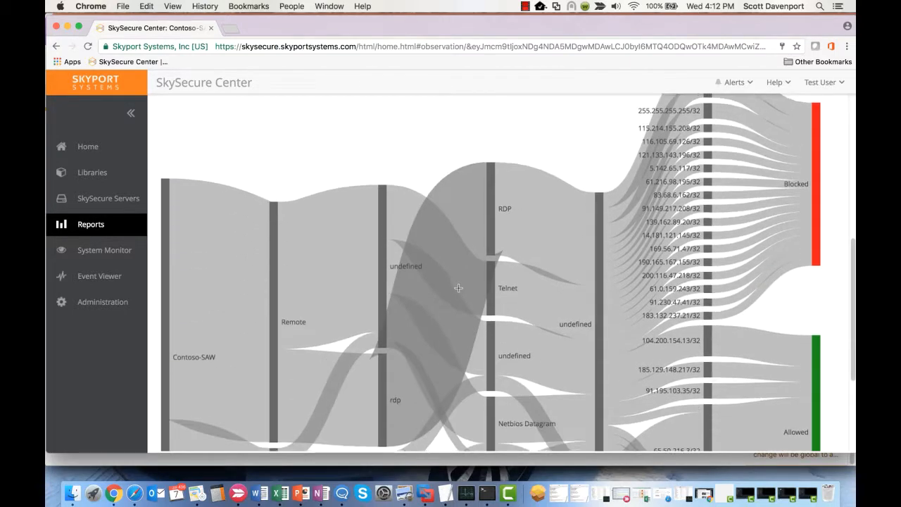
scroll(458, 288, up, 10)
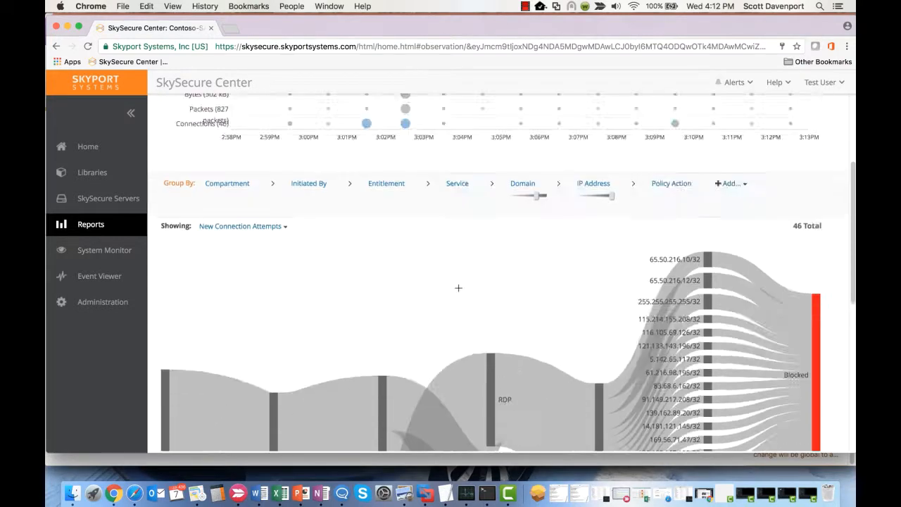
- Run the Traffic Intelligence report for the past 15 minutes and examine Contoso-SAW's flows by service, IP address and policy action
click(381, 228)
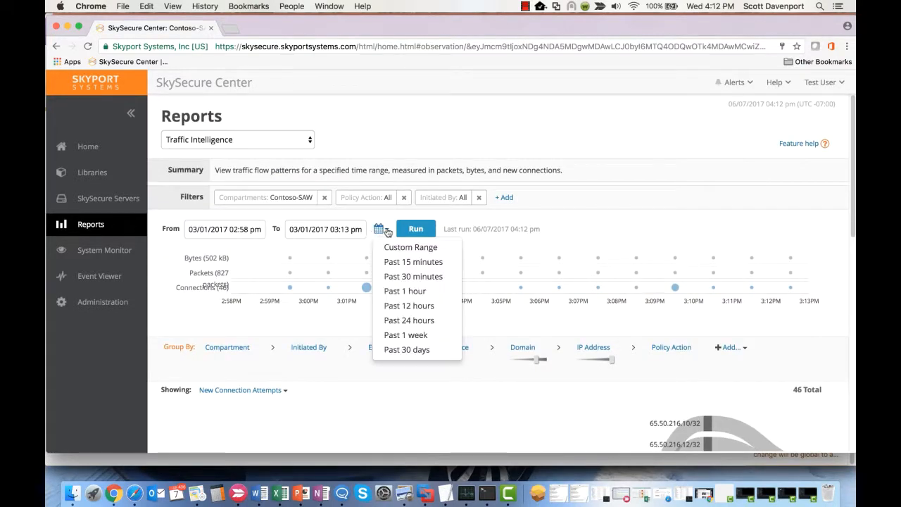
click(403, 261)
click(416, 230)
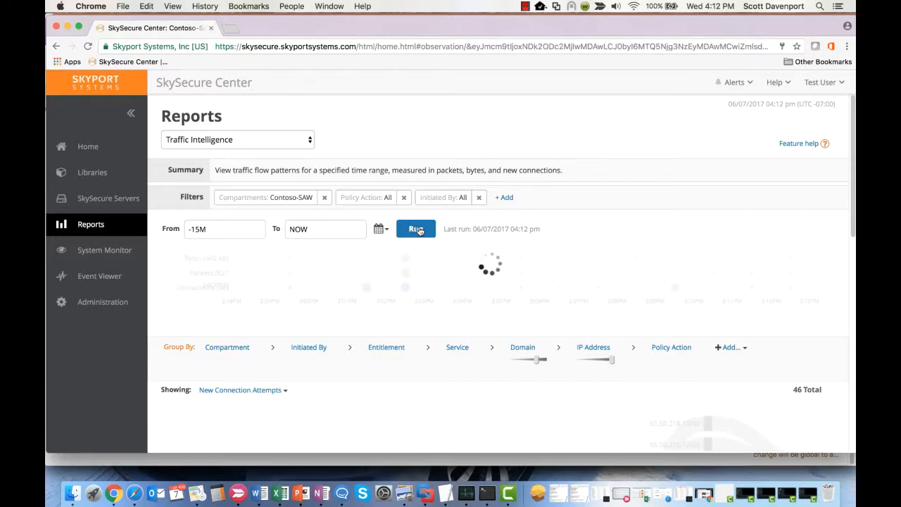
scroll(529, 211, down, 5)
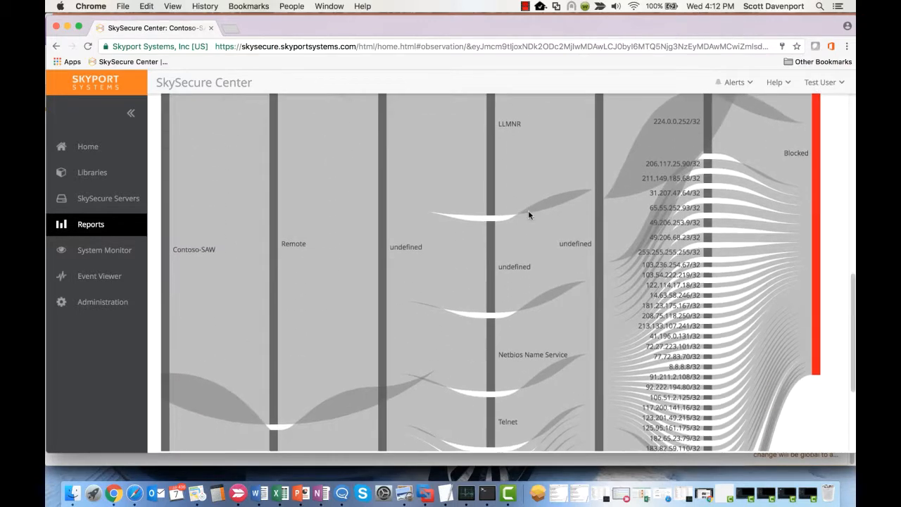
scroll(529, 215, down, 5)
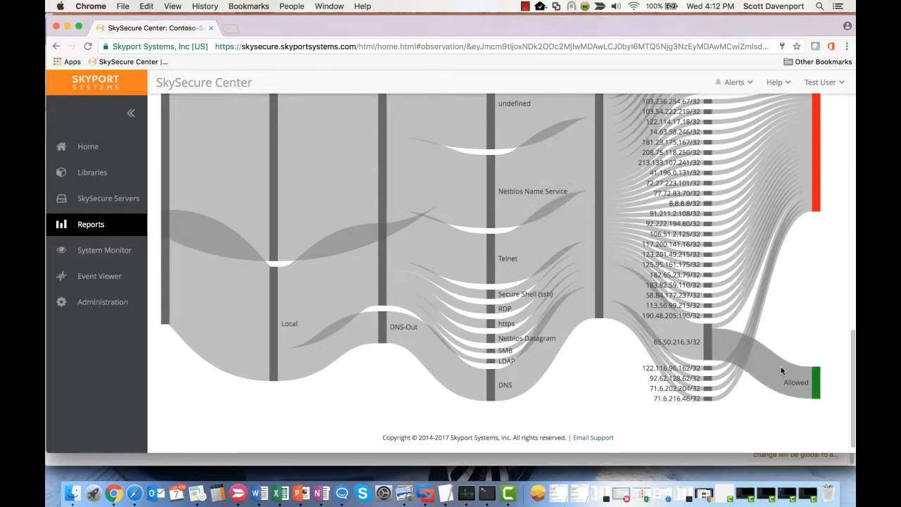
mouse_move(781, 371)
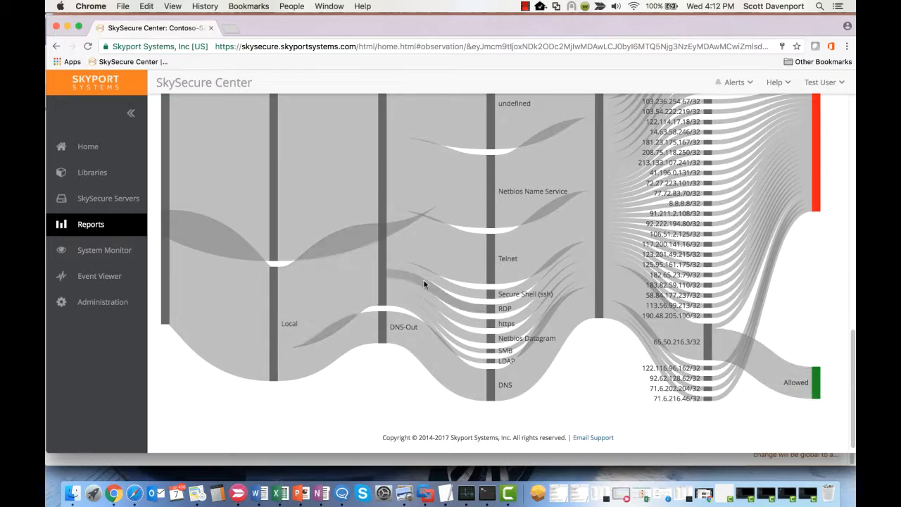
click(492, 282)
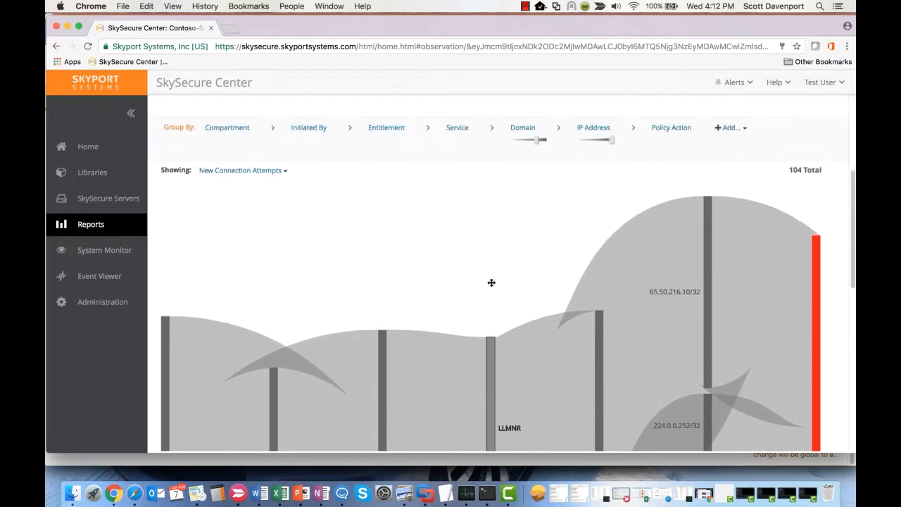
scroll(491, 282, up, 5)
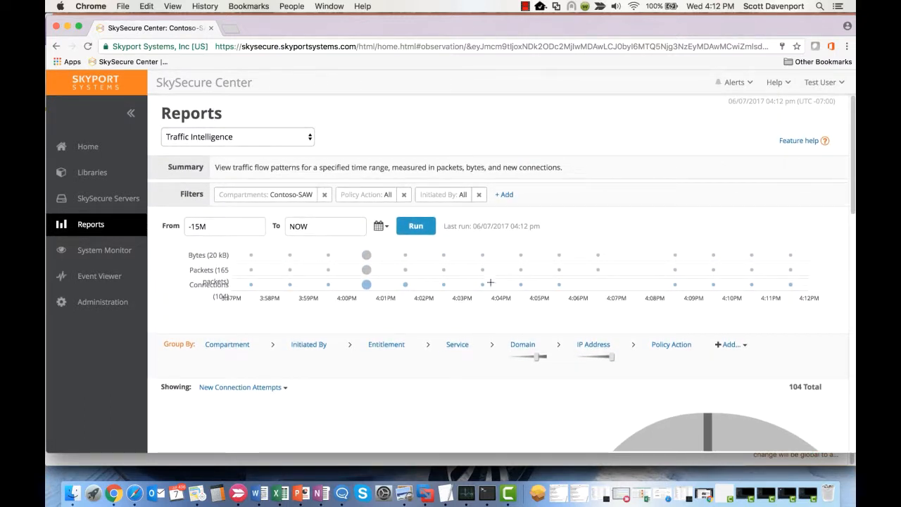
- Review the details and revision history of Contoso-SAW's outbound ICMP whitelist entitlement, and return to the compartment library
click(92, 173)
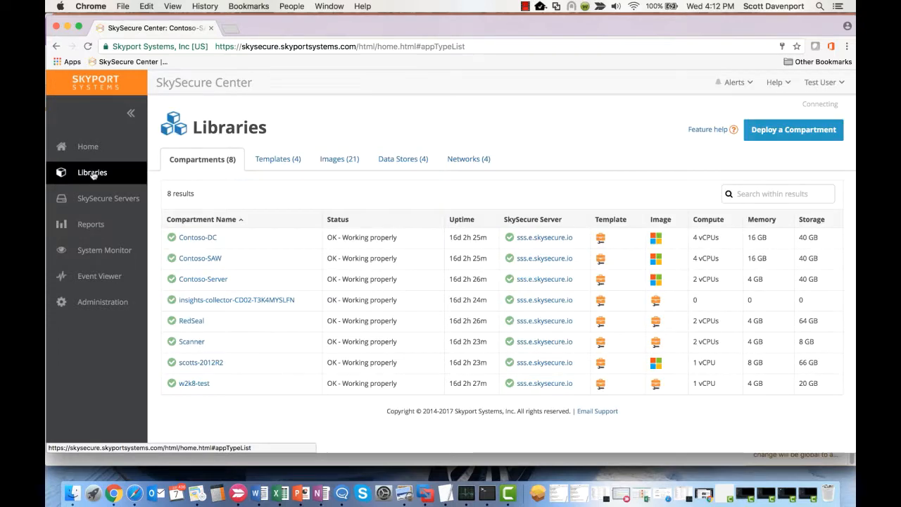
click(200, 259)
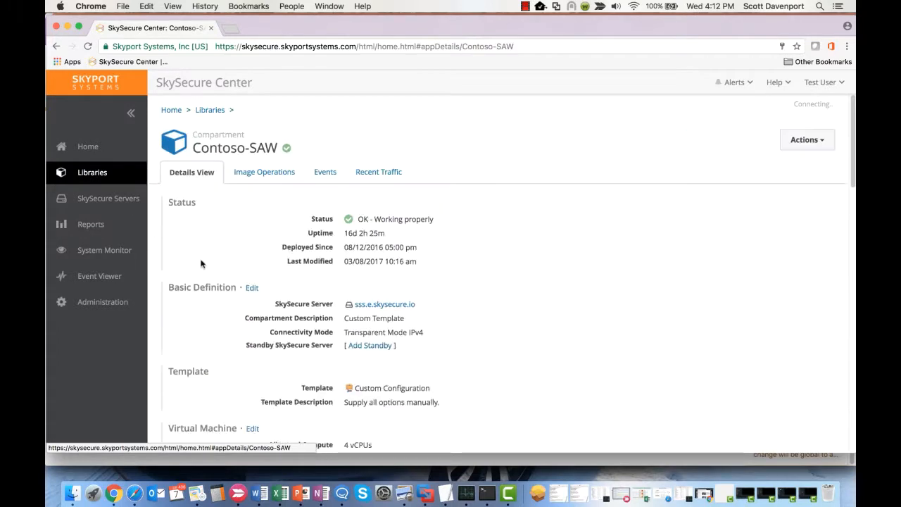
scroll(503, 286, down, 10)
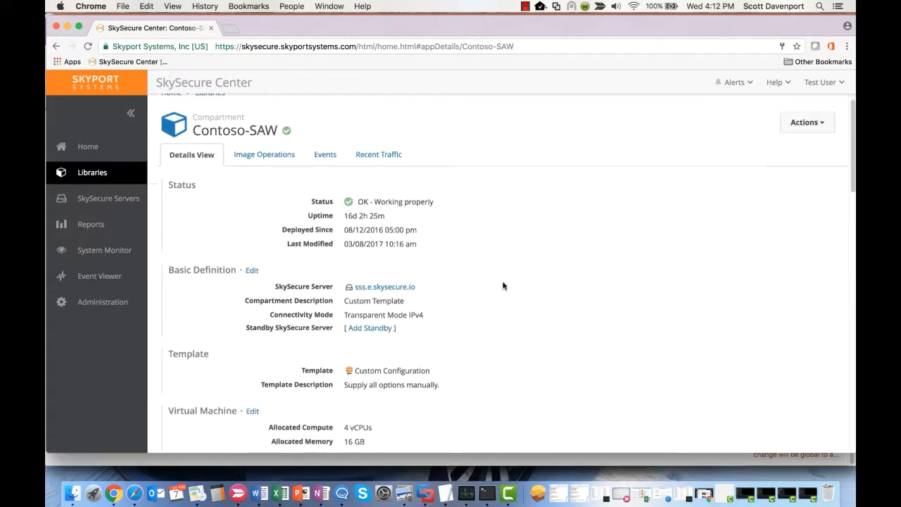
scroll(503, 285, down, 8)
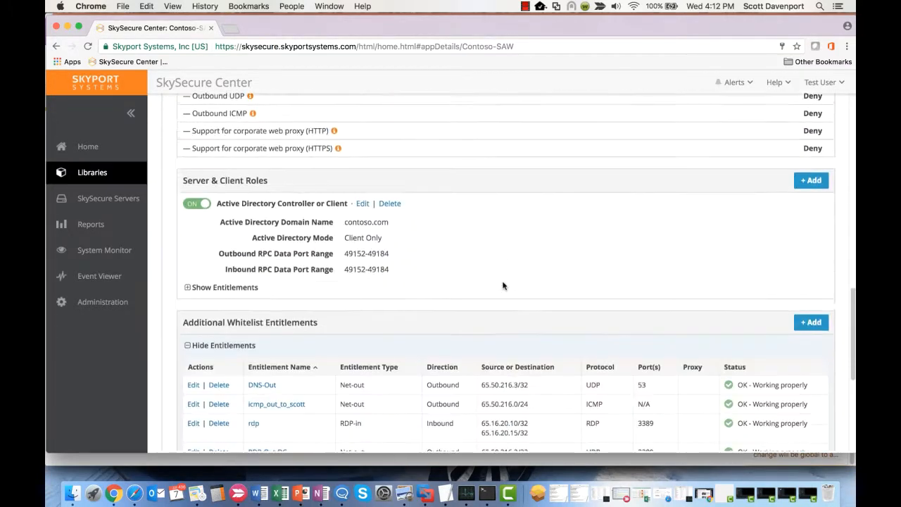
click(284, 366)
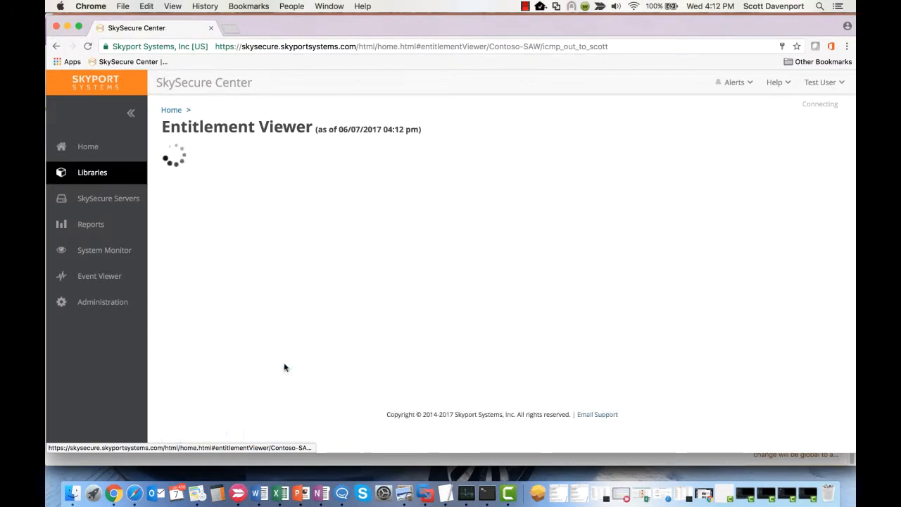
scroll(485, 247, down, 4)
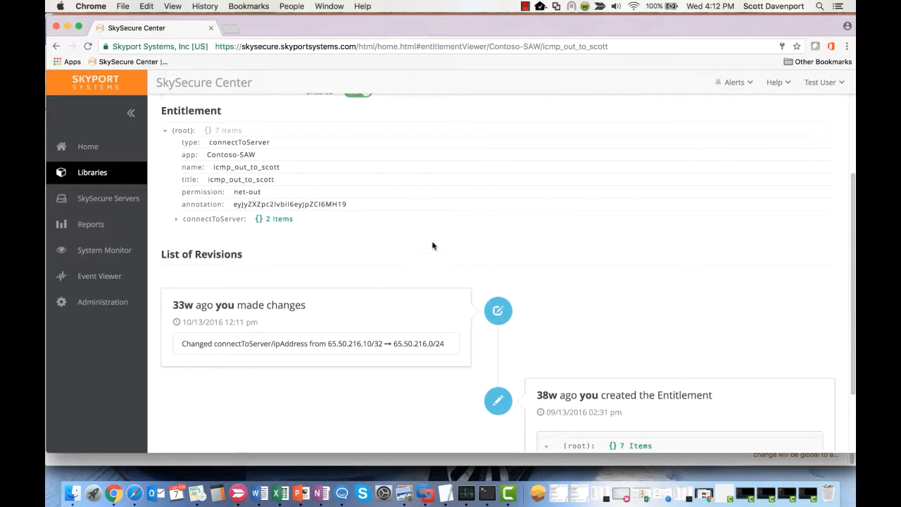
scroll(432, 246, down, 3)
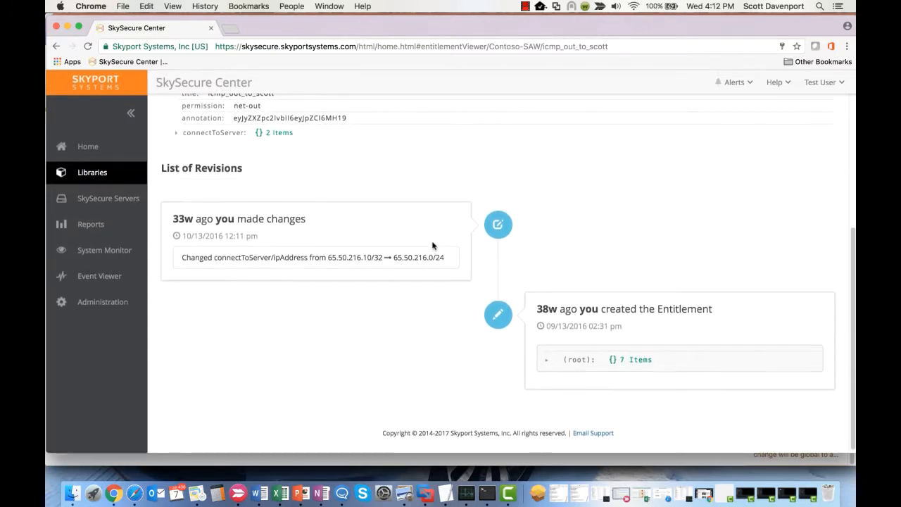
scroll(474, 190, up, 5)
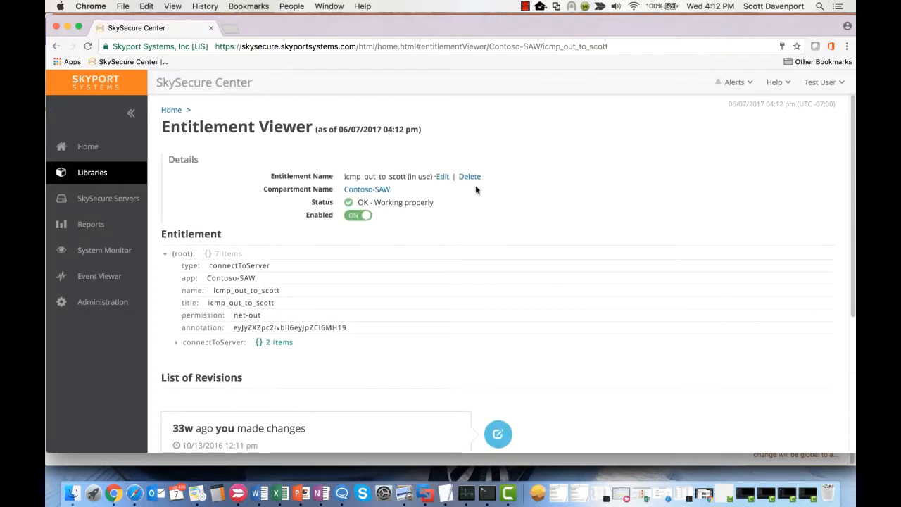
click(90, 169)
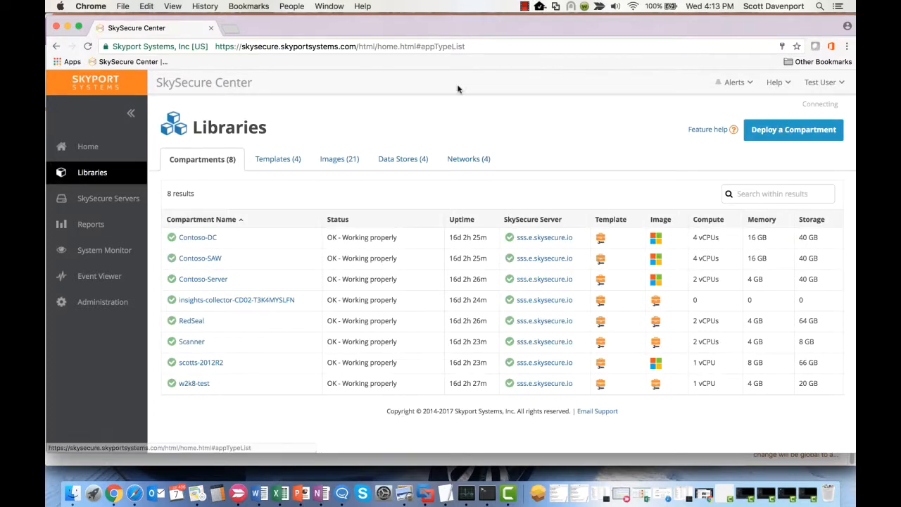